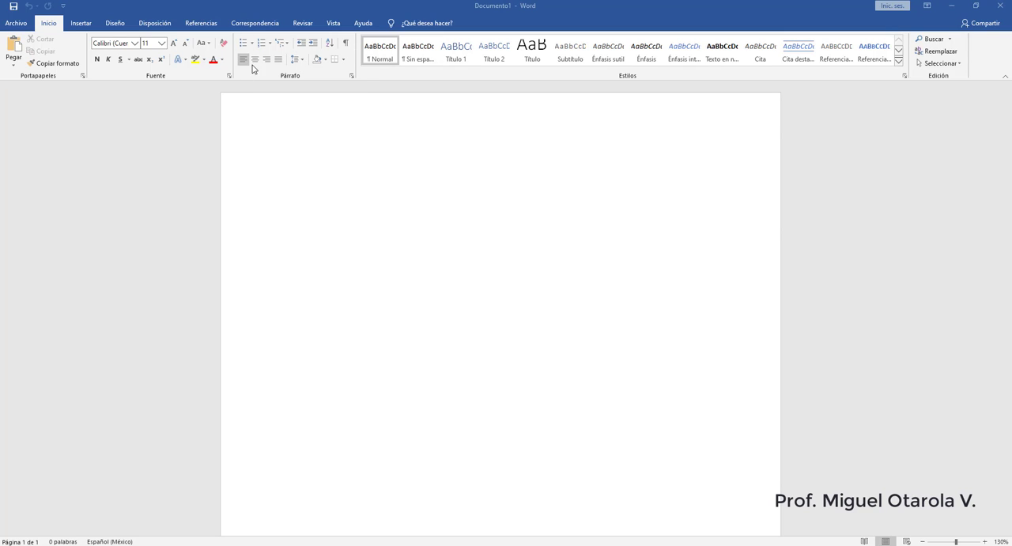
left_click(306, 76)
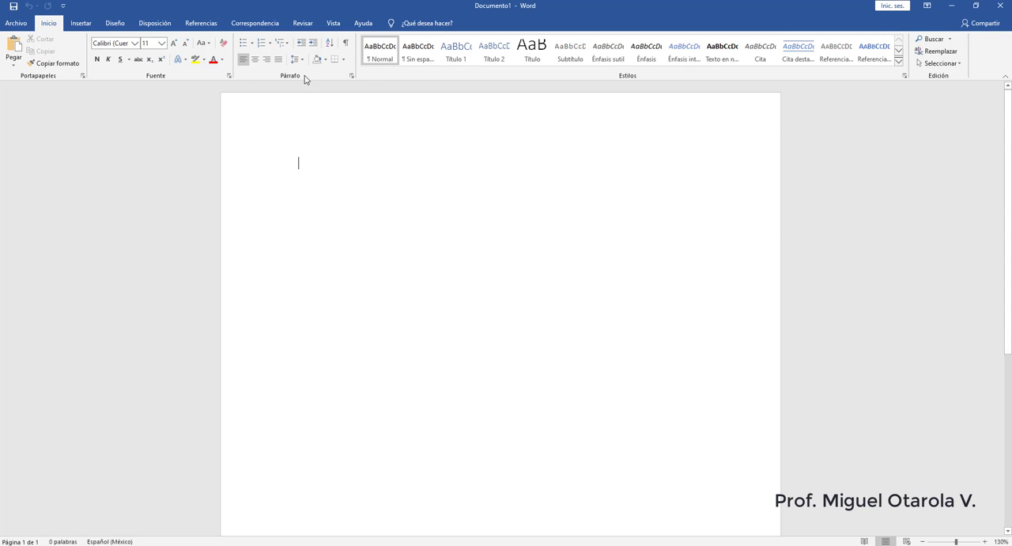
left_click(253, 44)
left_click(253, 45)
left_click(271, 45)
left_click(271, 46)
scroll(322, 164, "down", 1)
scroll(322, 163, "up", 1)
- Start defining a new bullet and bring up the symbol picker for it
left_click(251, 48)
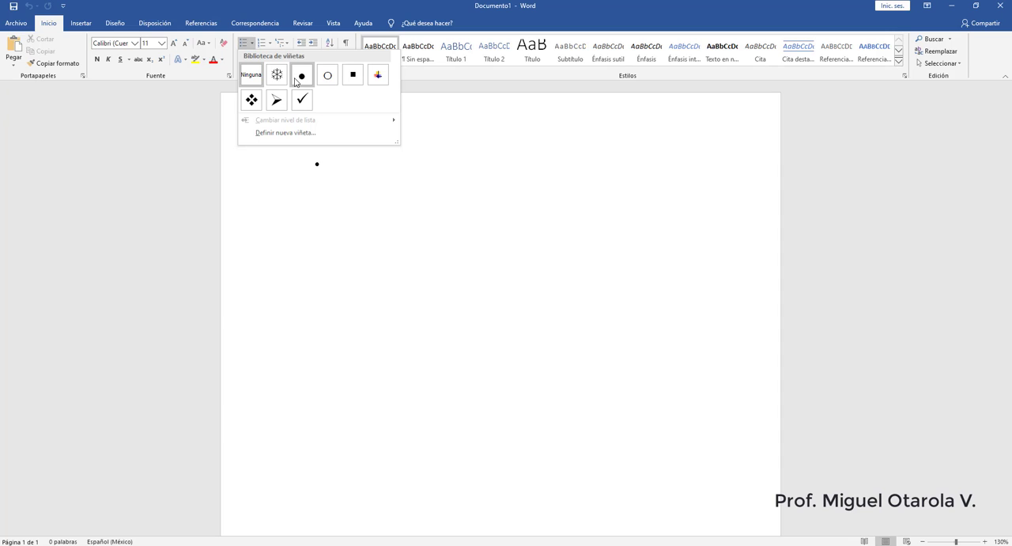
left_click(272, 133)
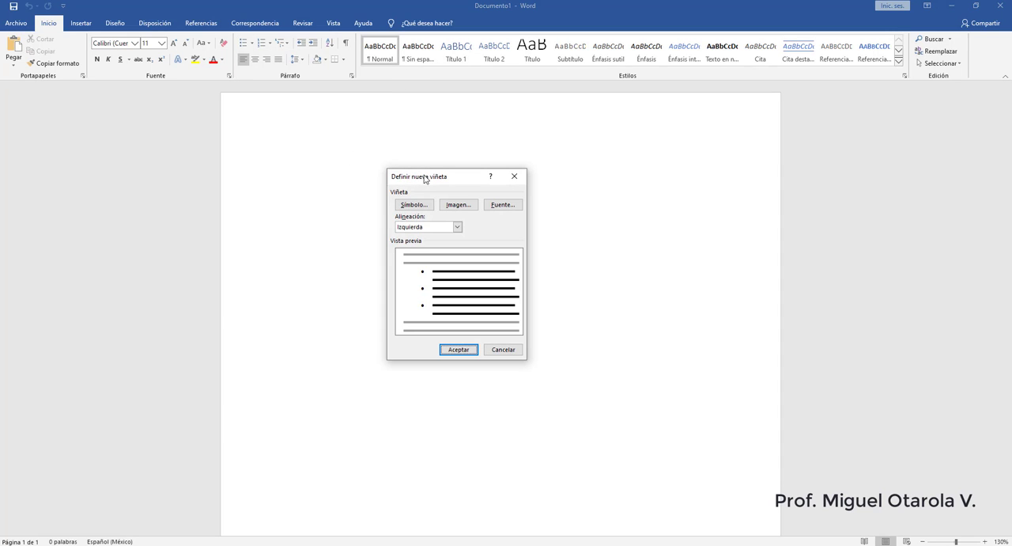
left_click_drag(424, 178, 437, 140)
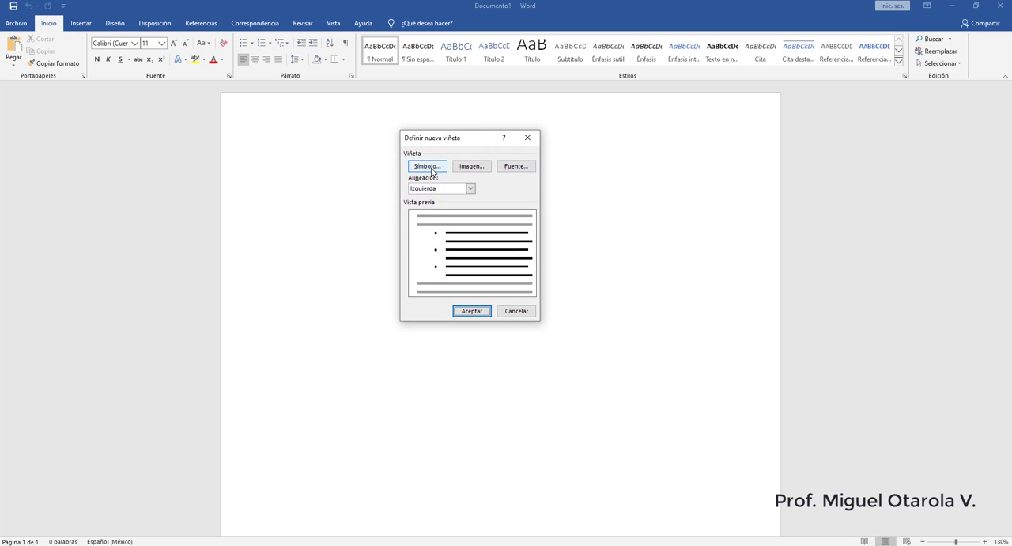
left_click(433, 170)
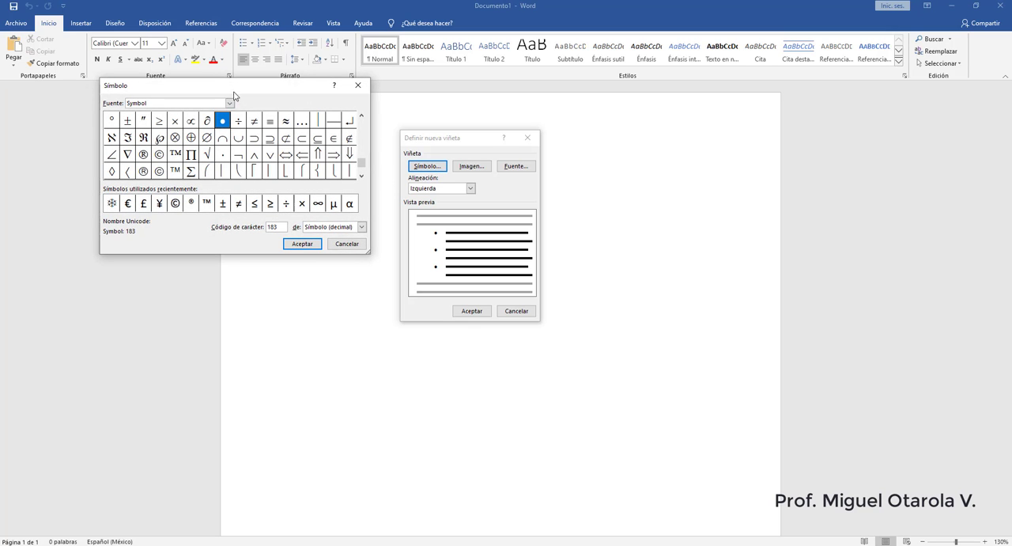
left_click_drag(238, 89, 250, 134)
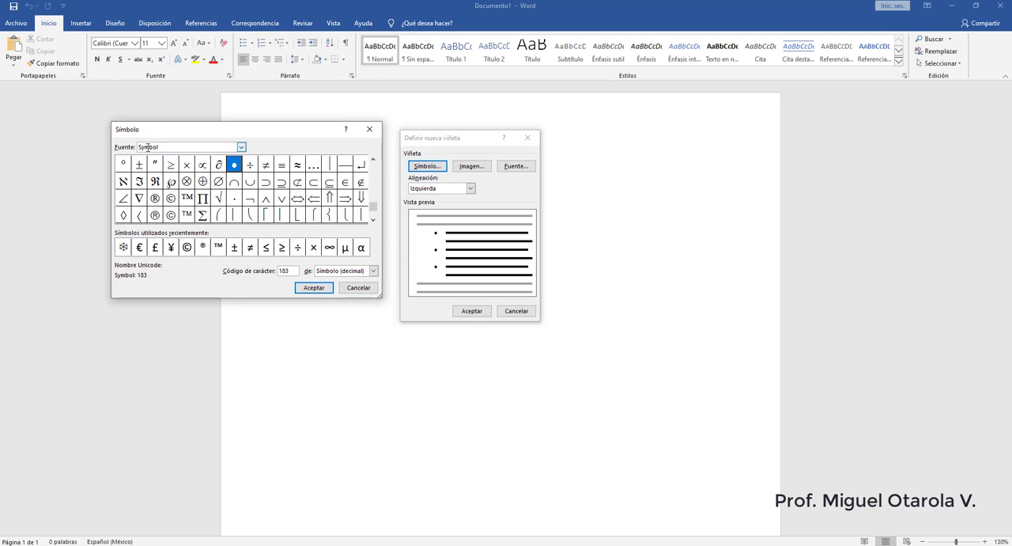
- Set the symbol font to Wingdings 2 for the new bullet
left_click(242, 147)
scroll(213, 174, "down", 5)
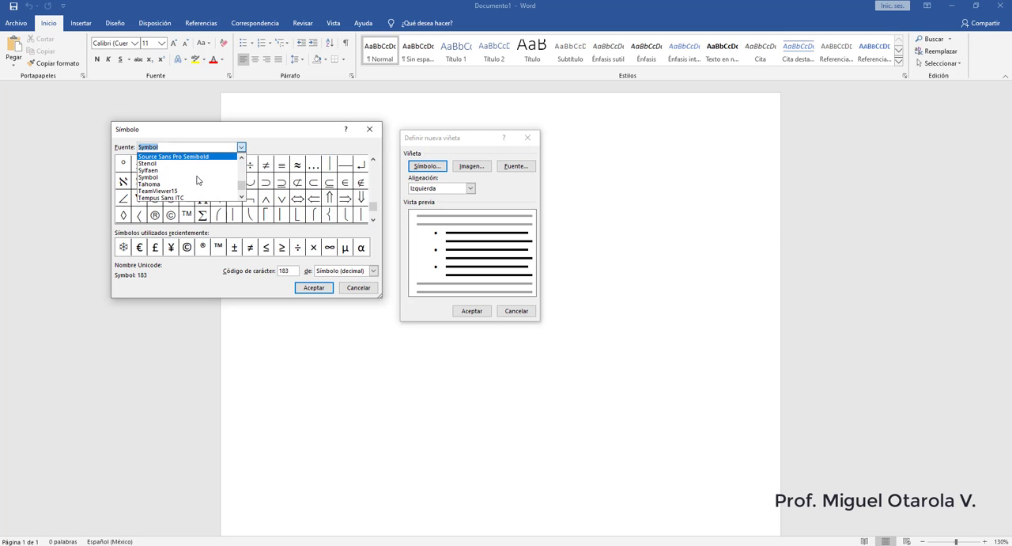
scroll(199, 181, "down", 3)
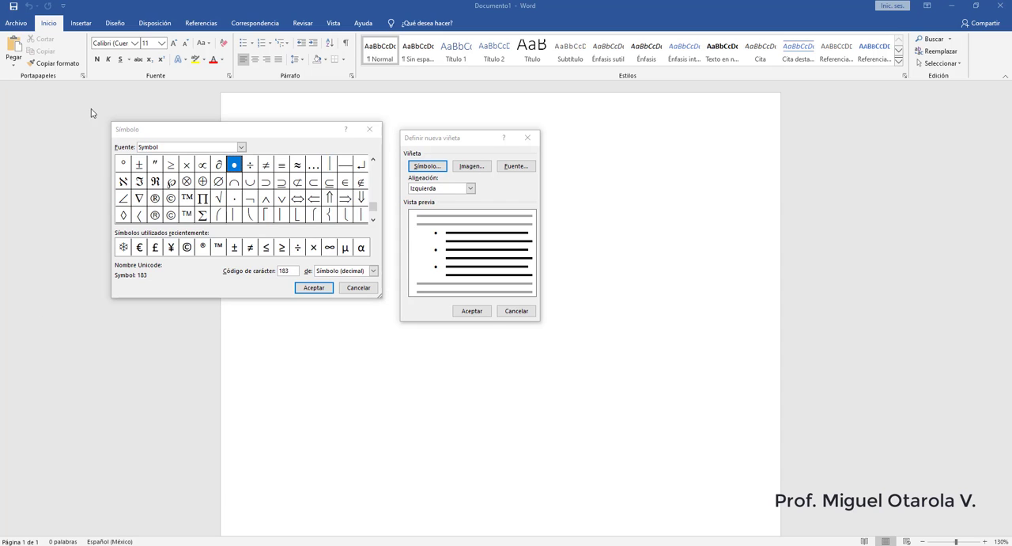
left_click(240, 147)
scroll(225, 170, "down", 6)
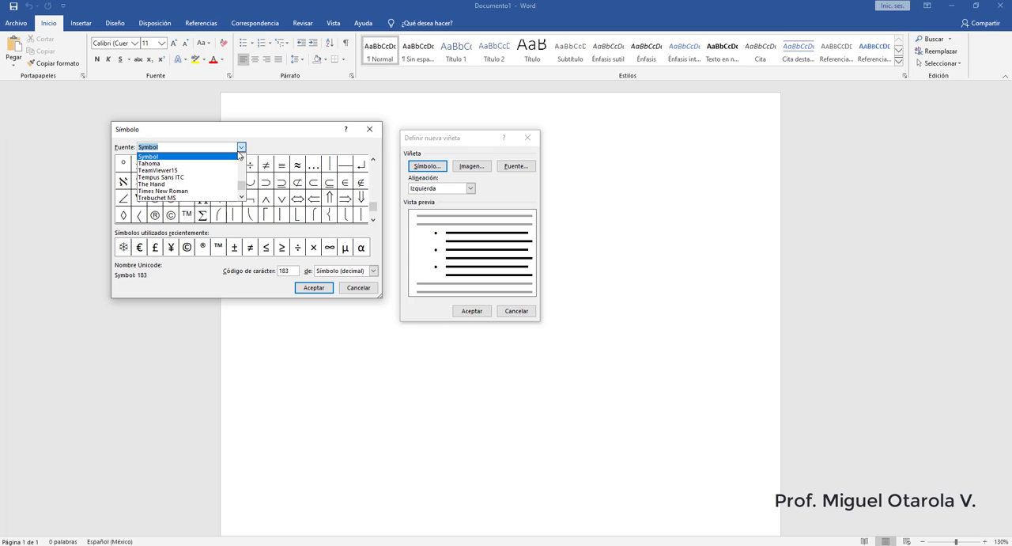
scroll(225, 171, "down", 2)
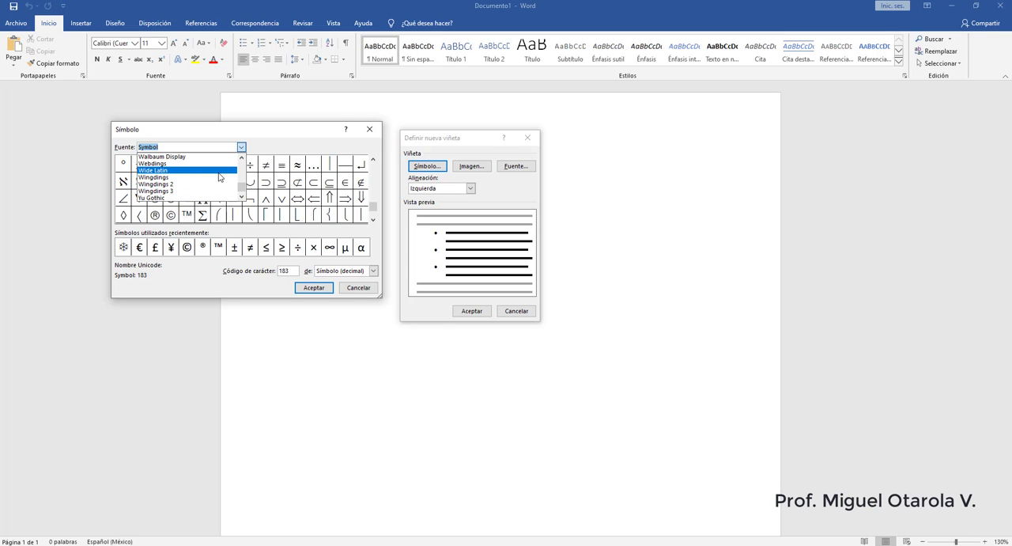
left_click(161, 184)
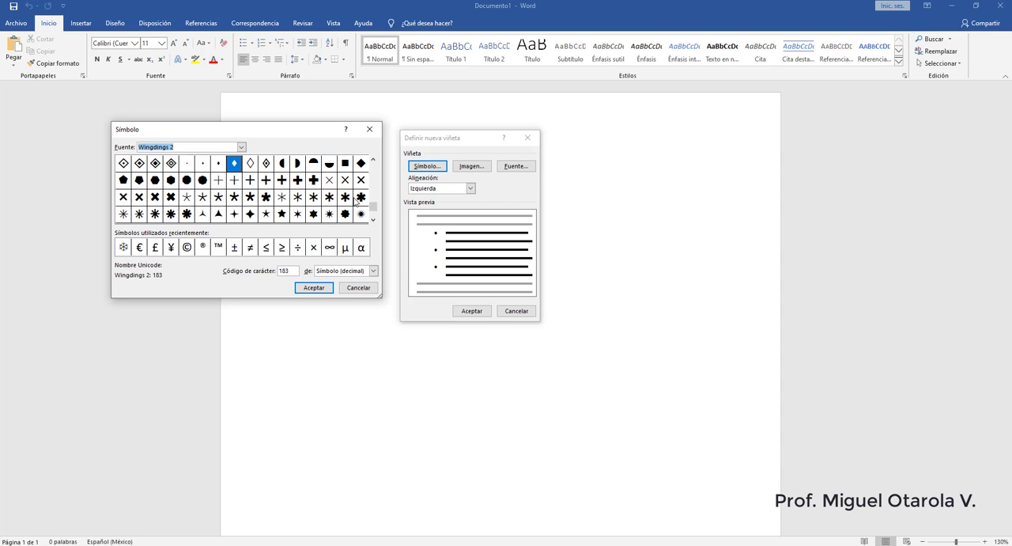
- Choose the first pen symbol, character code 33, and apply it as the new bullet
left_click_drag(373, 208, 377, 165)
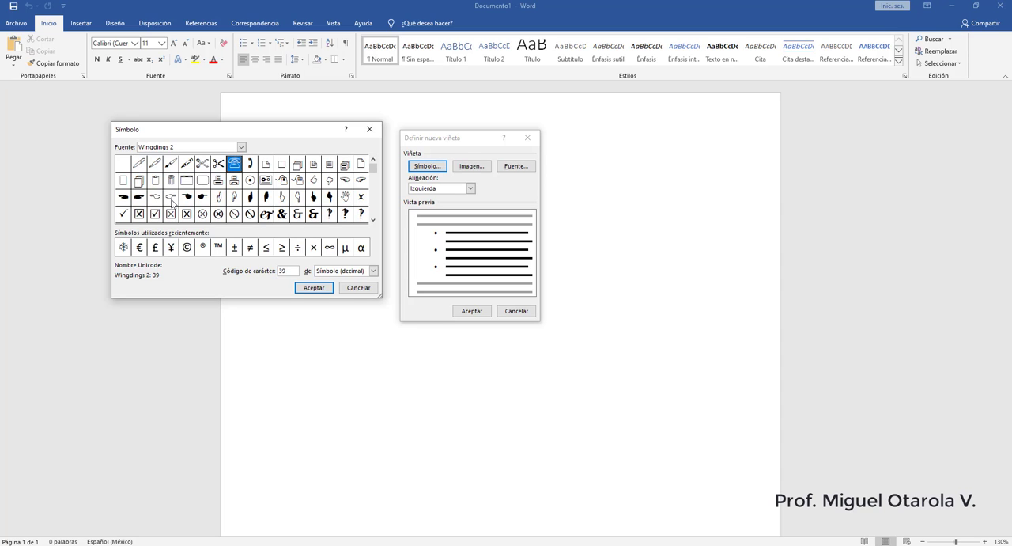
left_click(140, 168)
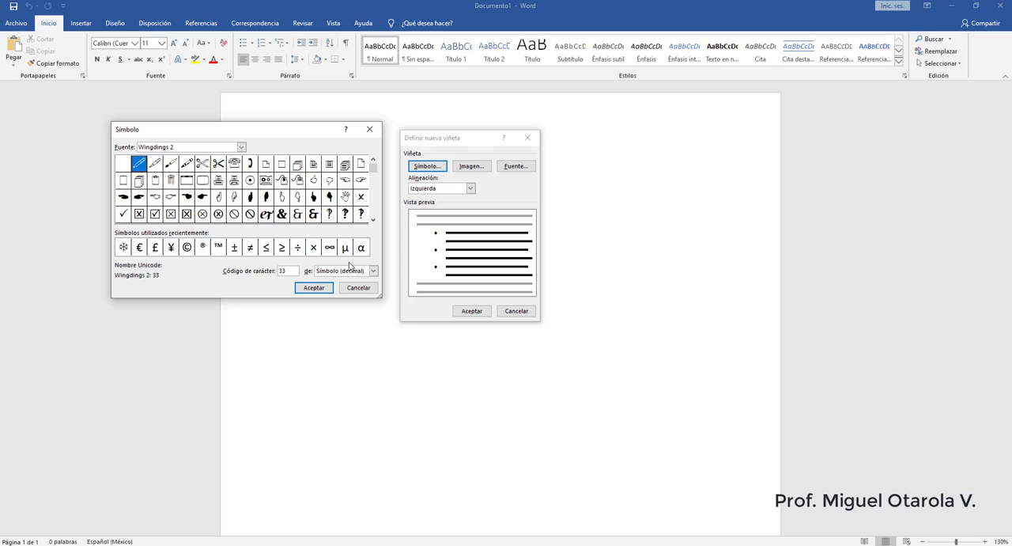
left_click(314, 288)
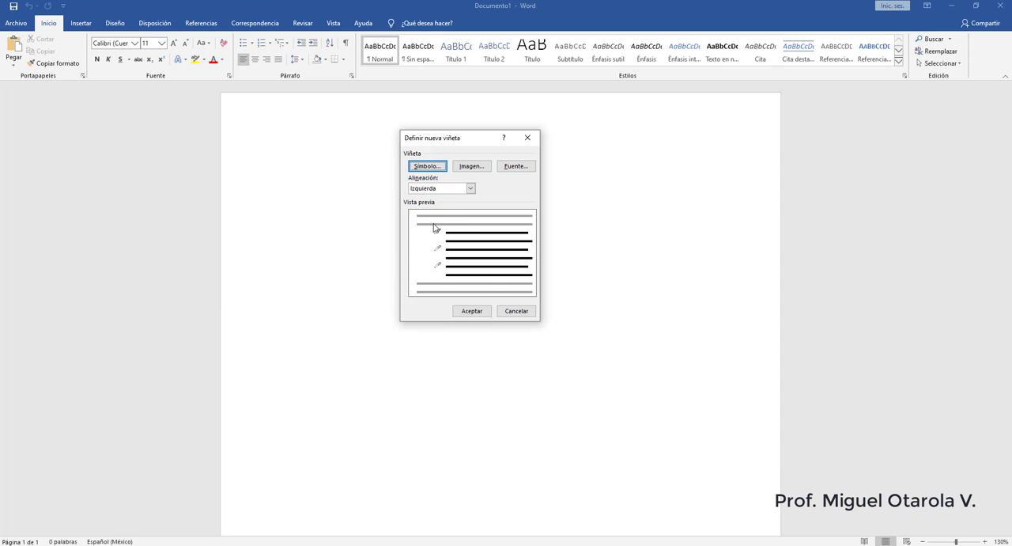
left_click(476, 312)
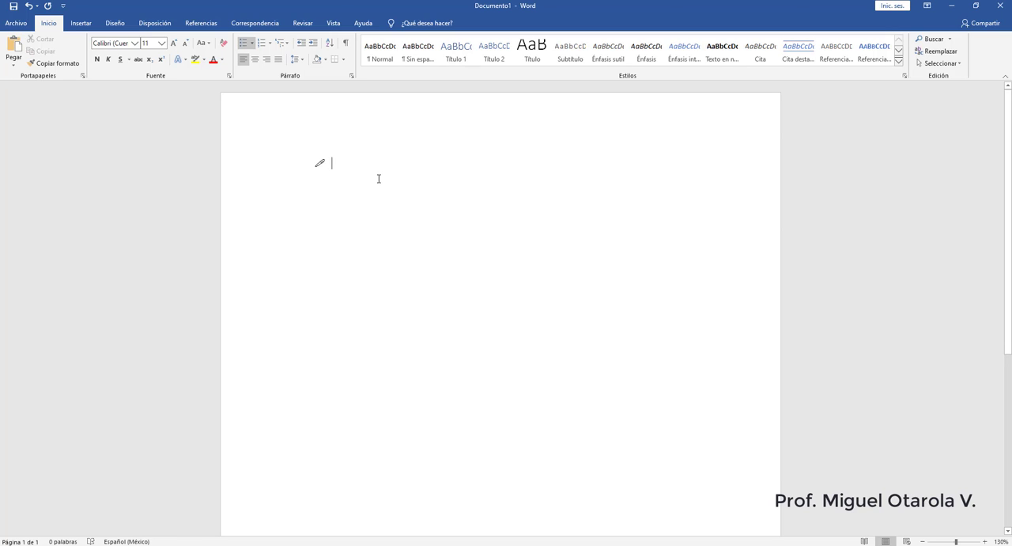
- Enter "Frutas y verduras" as the first bulleted item and start another item below it
type("F")
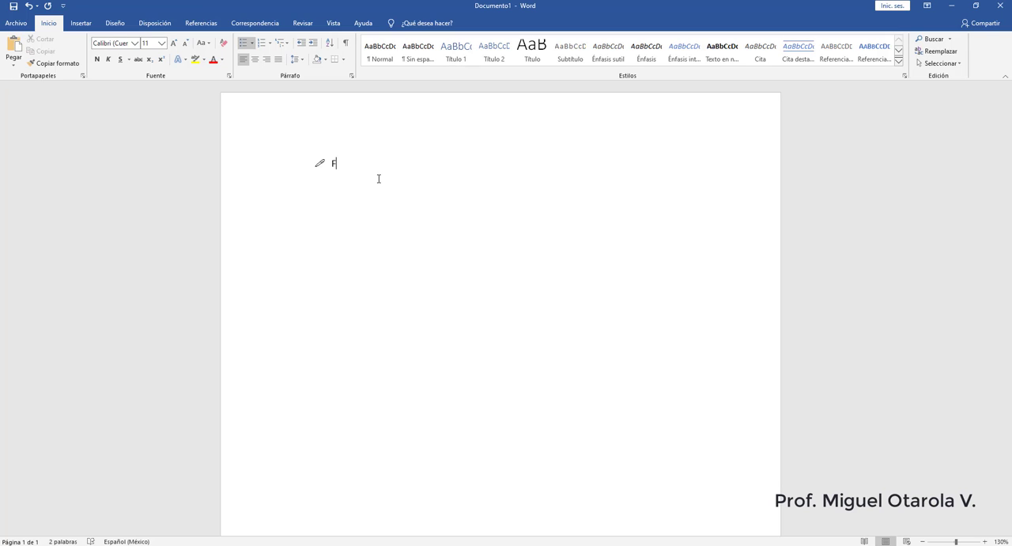
type("rutas y verduras")
key("Return")
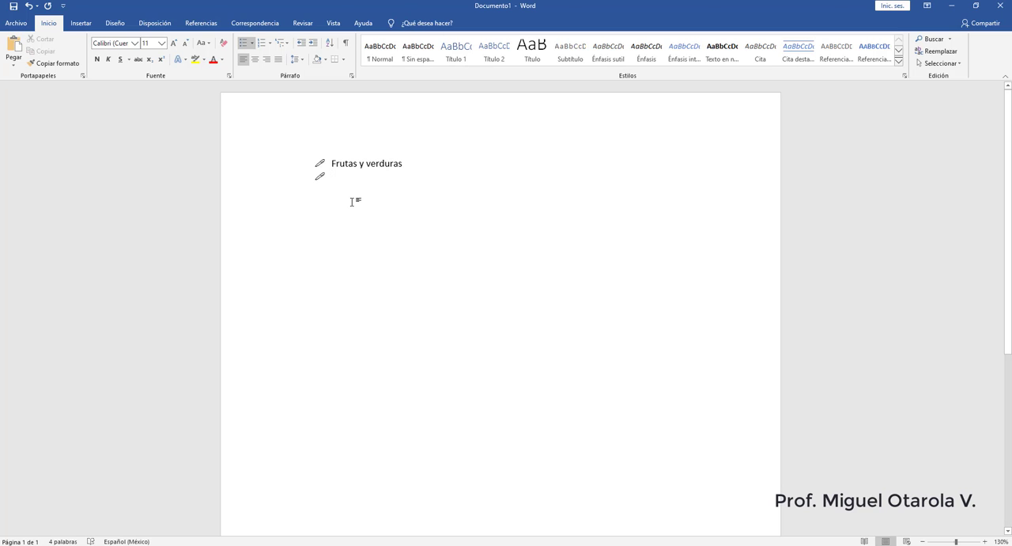
left_click_drag(401, 164, 340, 165)
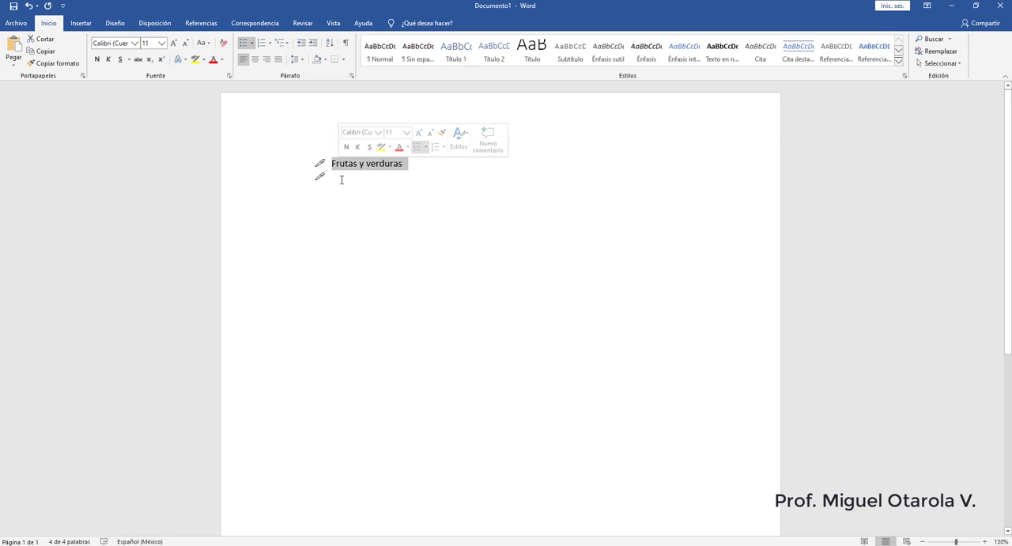
left_click(335, 177)
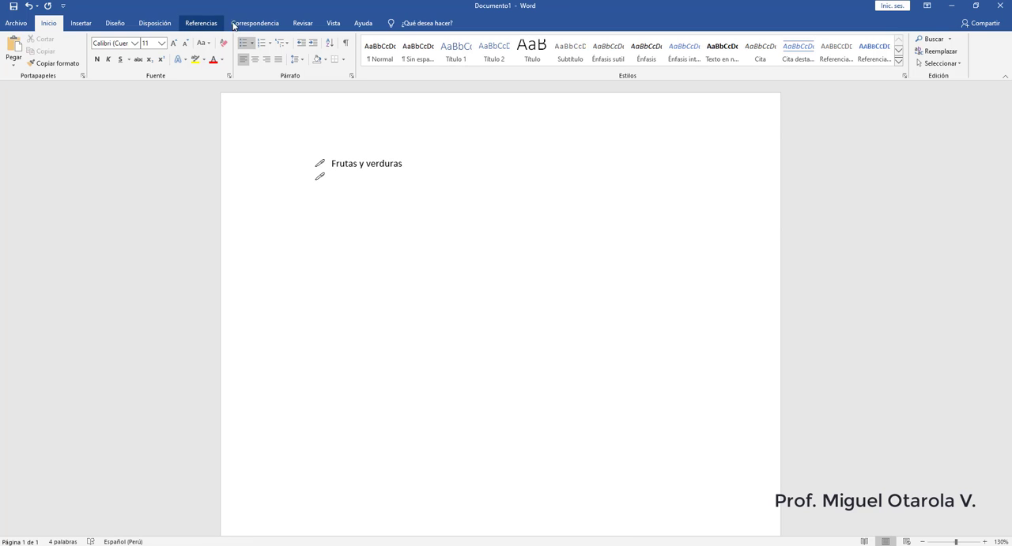
left_click(158, 25)
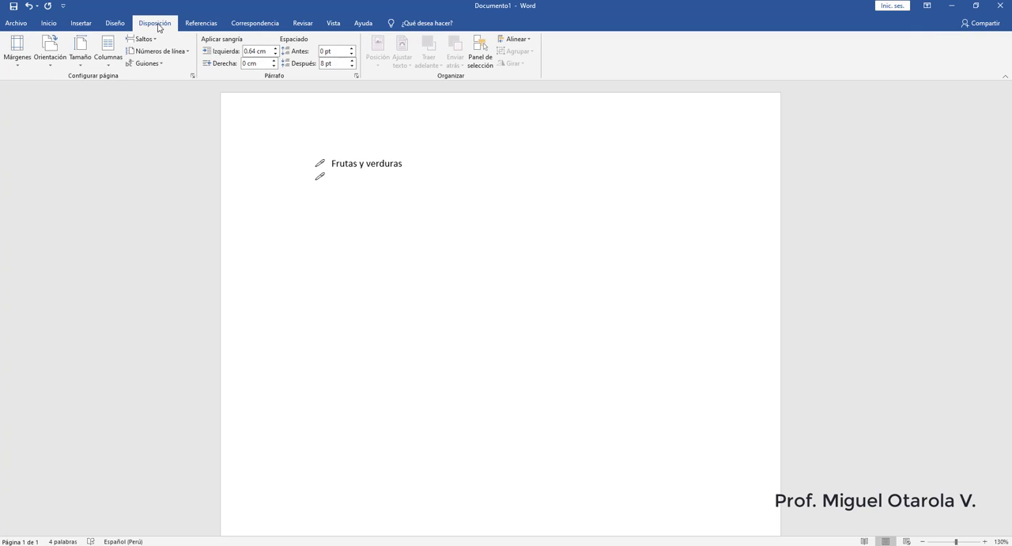
left_click(19, 58)
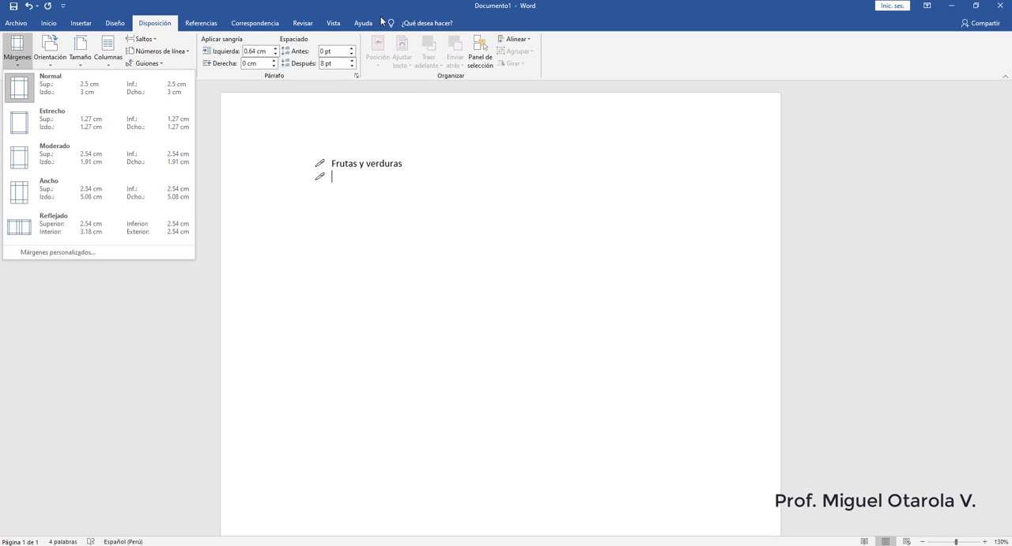
left_click(161, 7)
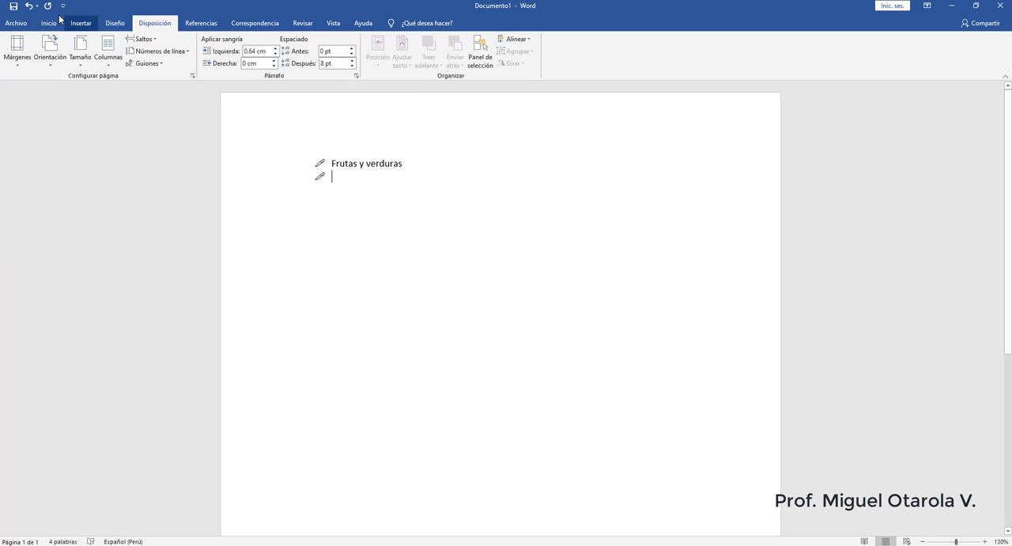
left_click(49, 23)
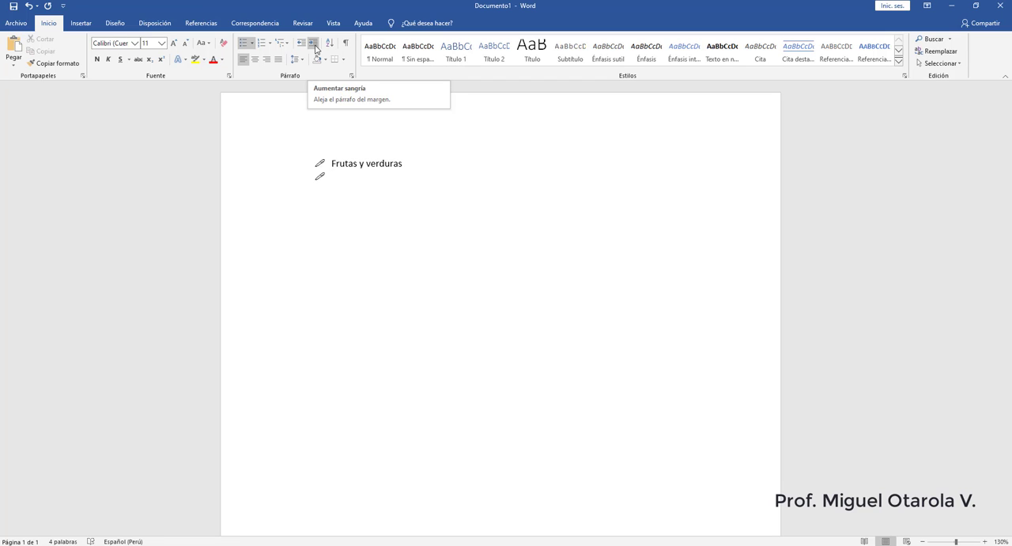
- Indent the empty item one level and enter Naranjas, Manzanas, Tomates and Lechuga as sub-items of "Frutas y verduras"
left_click(314, 49)
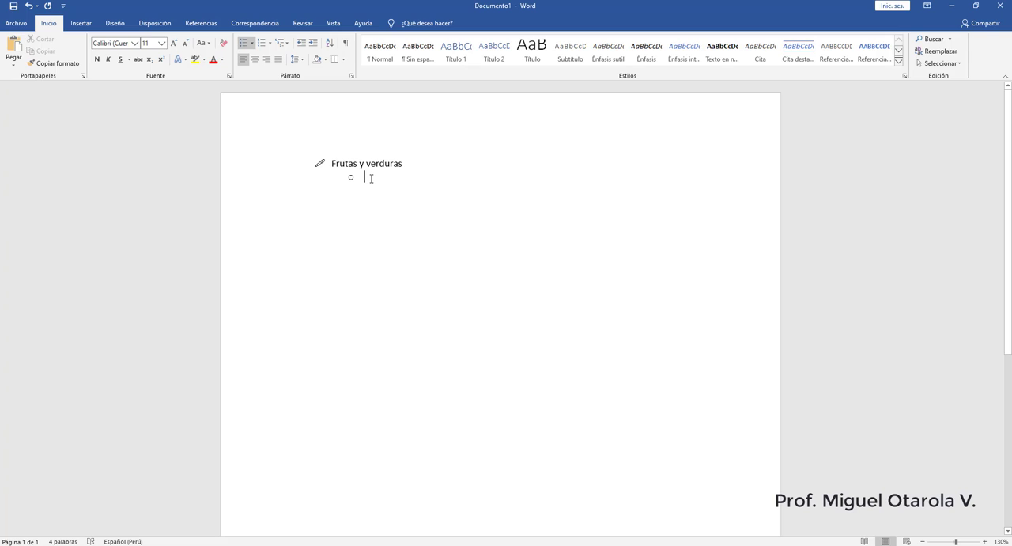
type("Naranjas ")
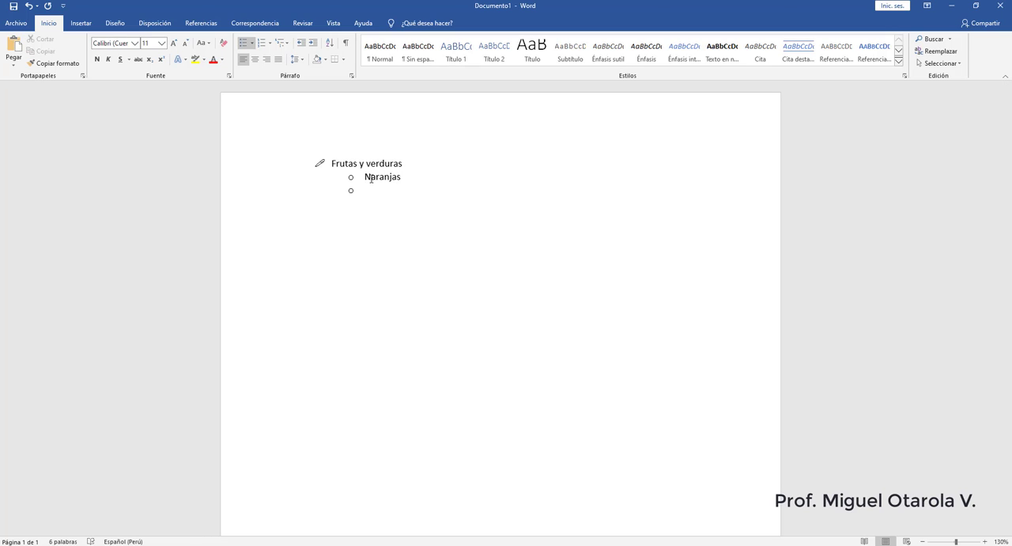
type("Manzanas")
key("Return")
type("Tomates")
key("Return")
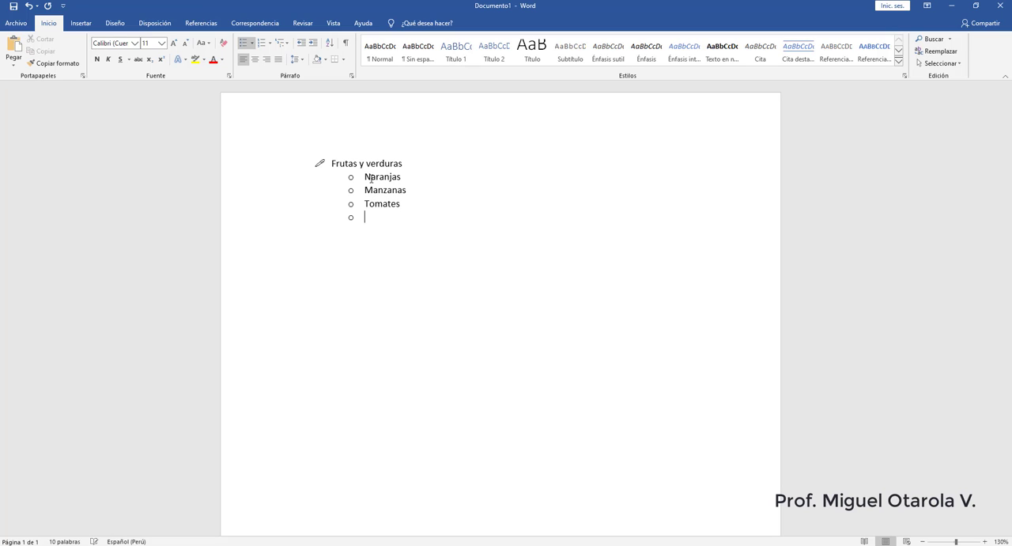
type("Lechuga")
key("Return")
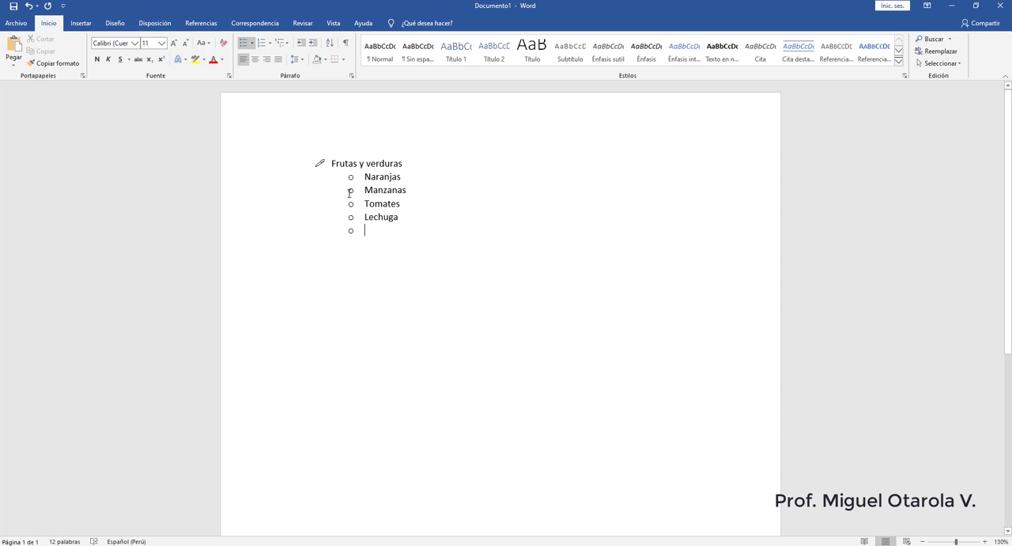
- Return the empty item to the first list level and enter "Lácteos", starting another item below it
left_click(301, 47)
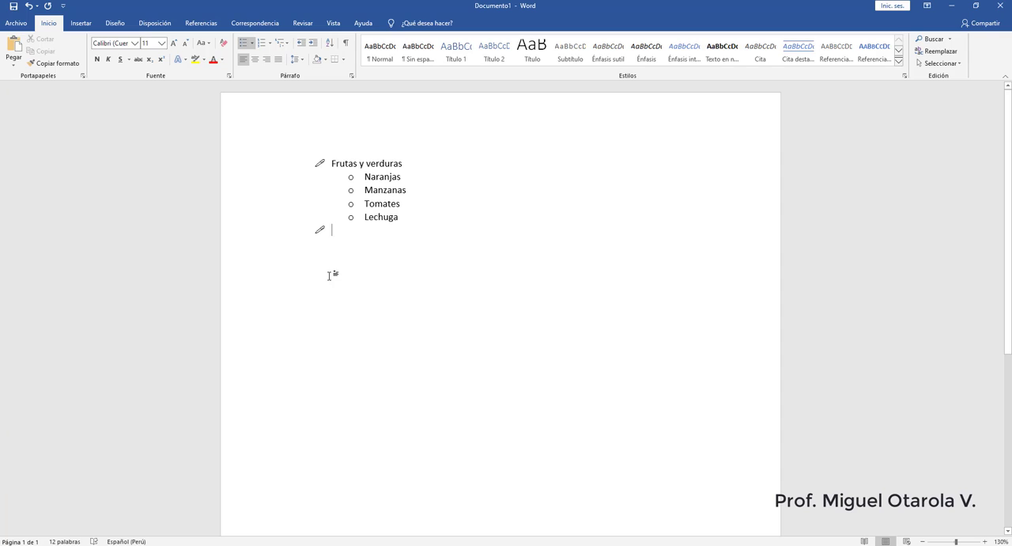
type("Lác")
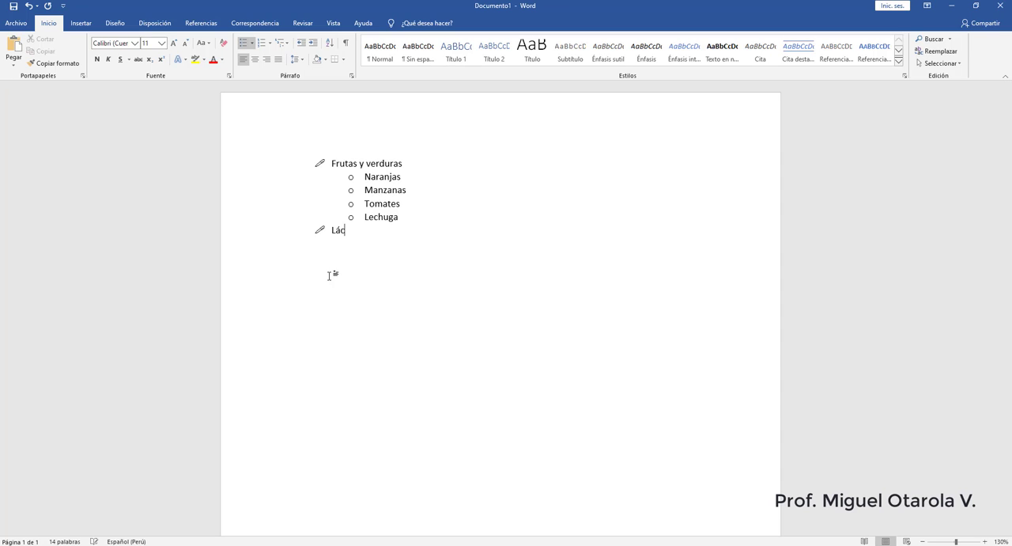
type("teos")
key("Return")
- Enter Leche, Queso, Nata and Yogur as indented sub-items of "Lácteos" and end the bulleted list
left_click(315, 49)
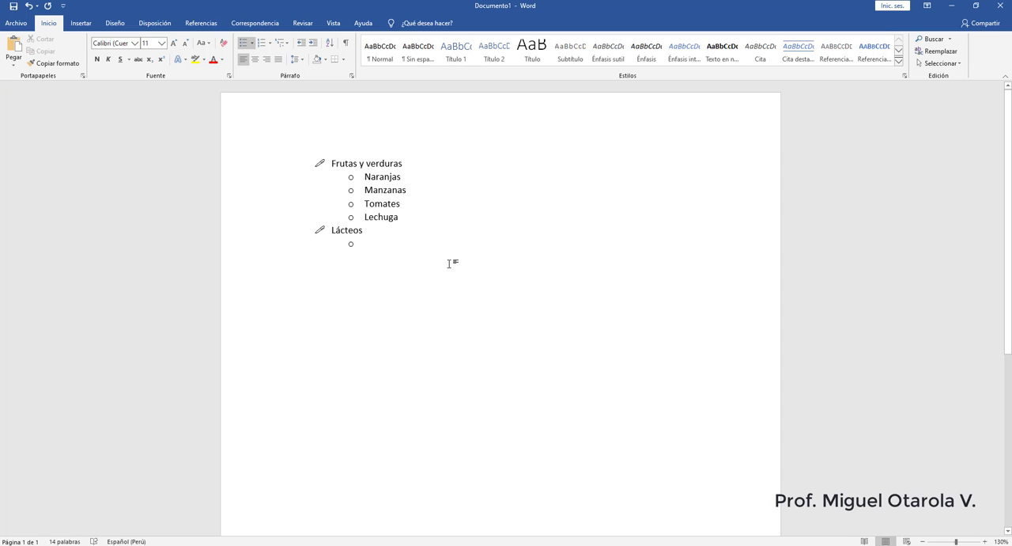
type("Leche ")
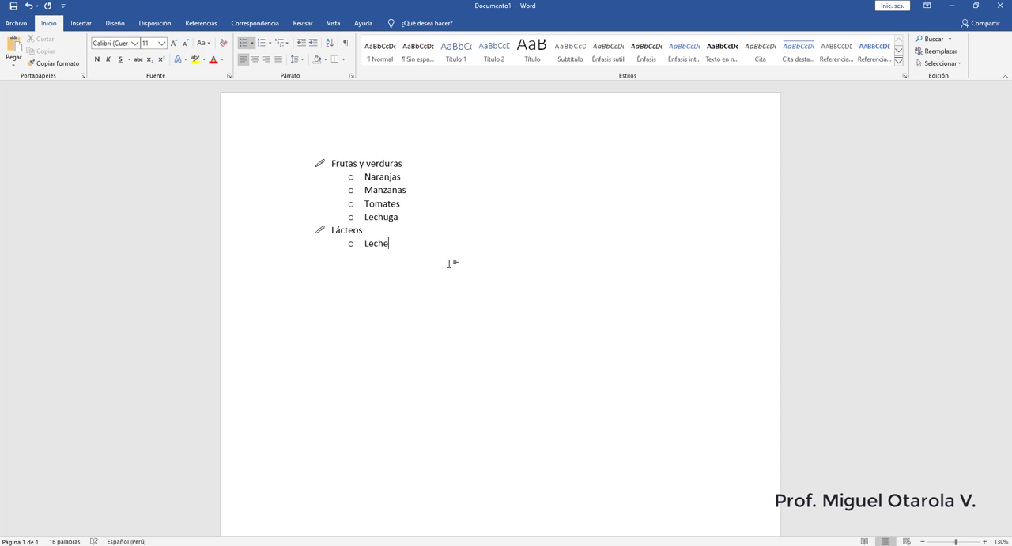
type("queso")
key("Return")
type("Nata")
key("Return")
type("Yogur")
key("Return")
key("Return")
key("Return")
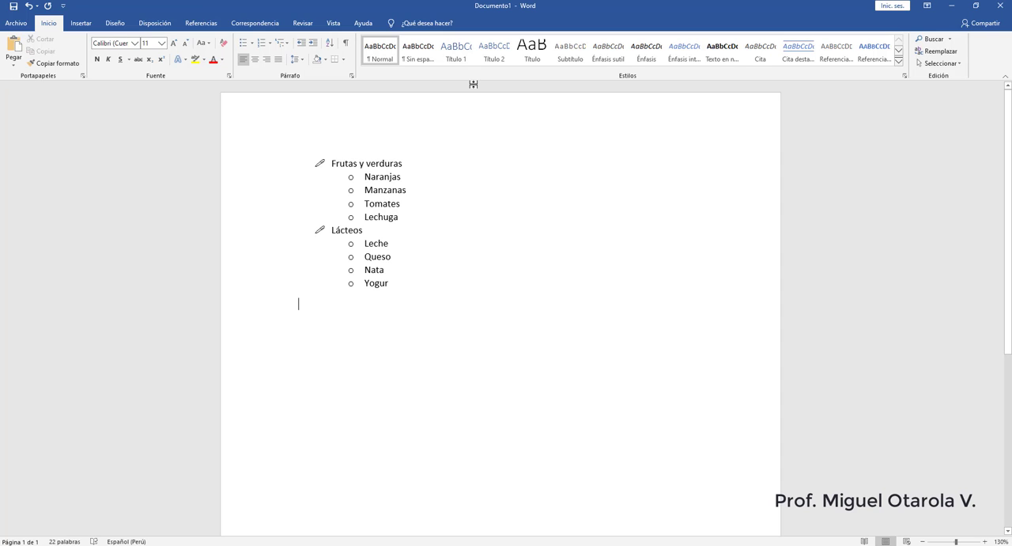
- Try the 1. 2. 3. numbering format on the empty line below the list and remove it again
left_click(270, 45)
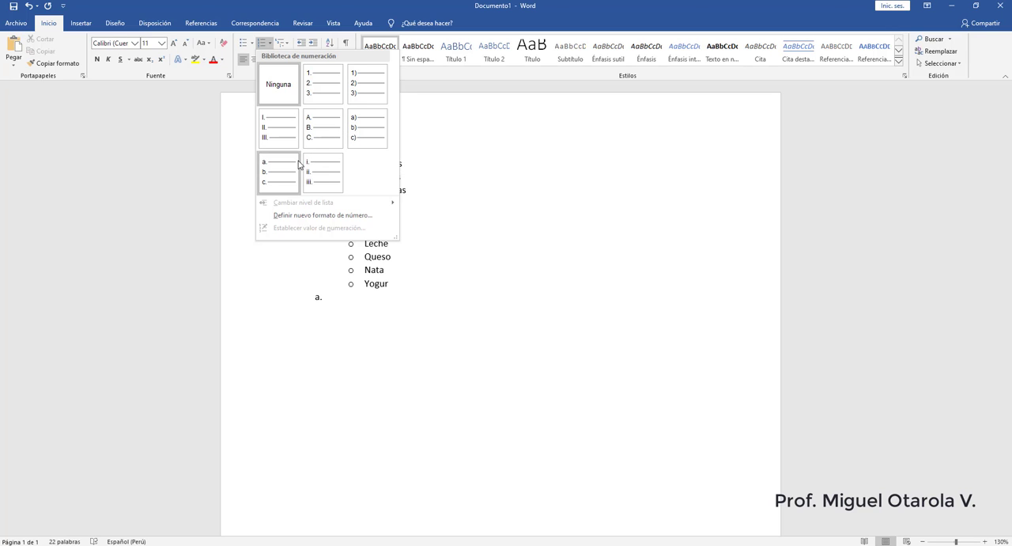
left_click(321, 98)
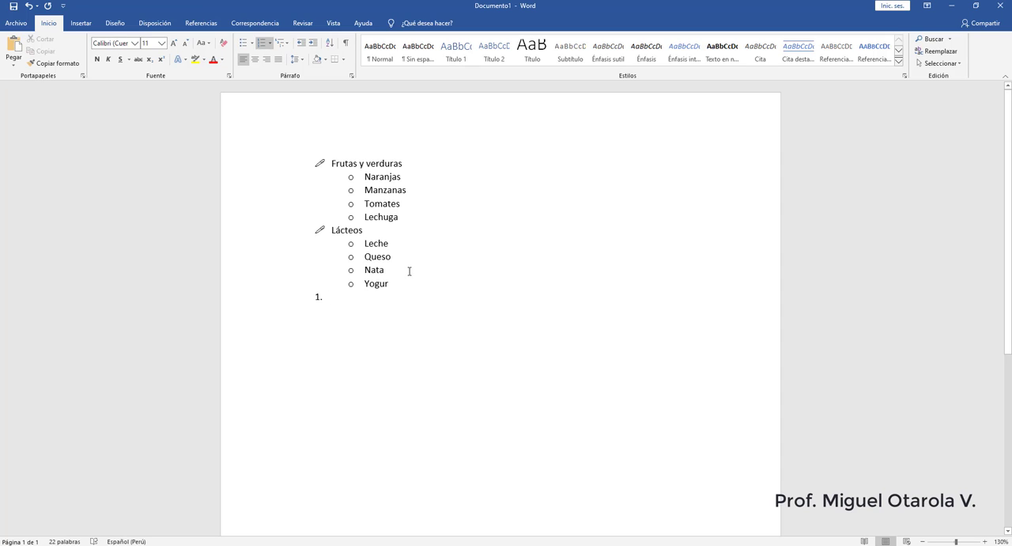
key("BackSpace")
key("BackSpace")
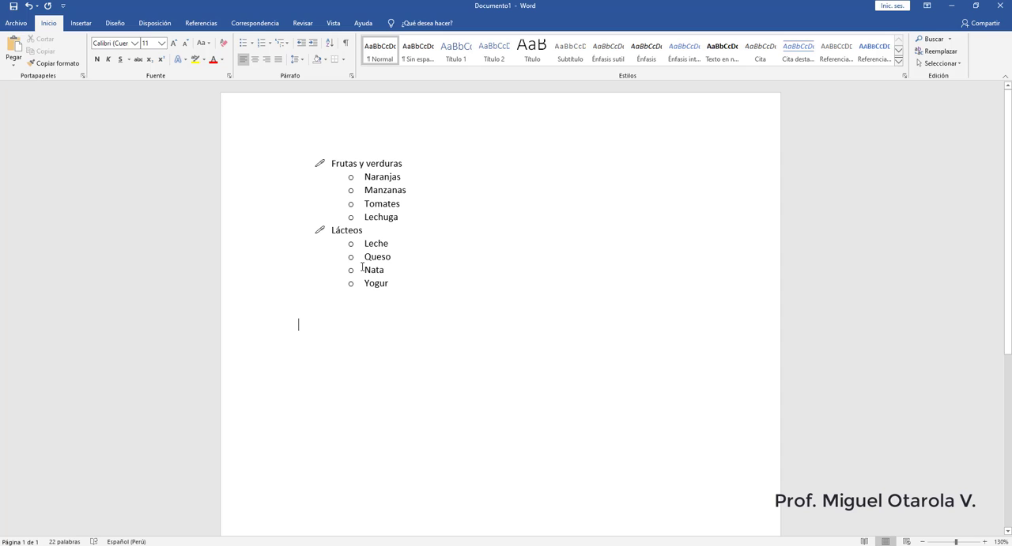
- Enter the heading "PARTES DEL COMPUTADOR" below the food list and start a new line under it
type("pa")
key("BackSpace")
key("BackSpace")
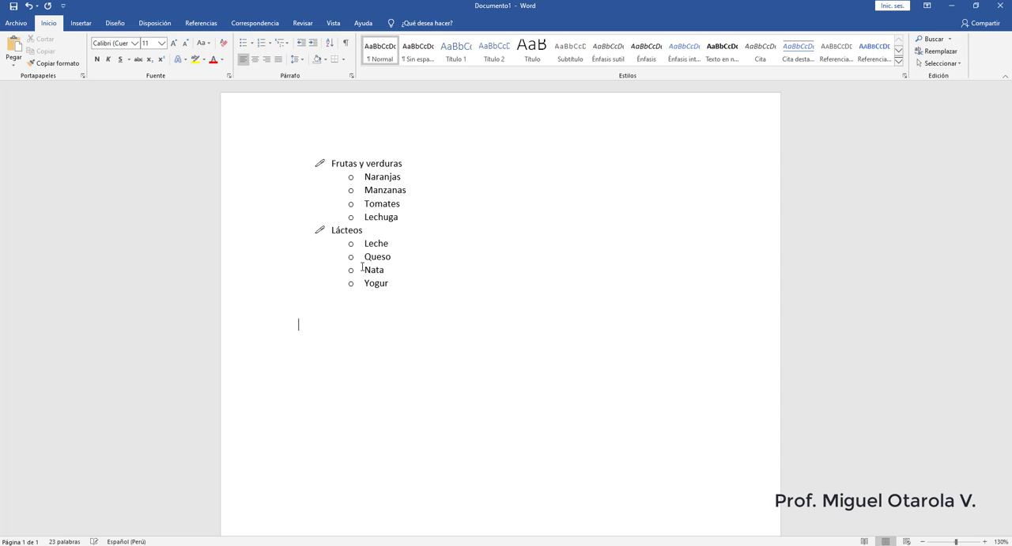
type("PARTES DEL COMPUTADOR")
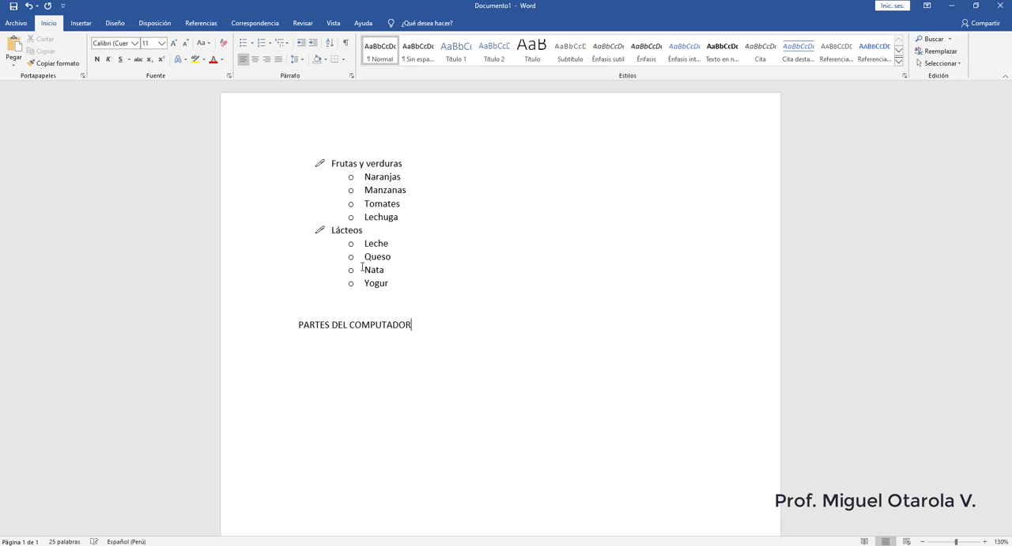
key("Return")
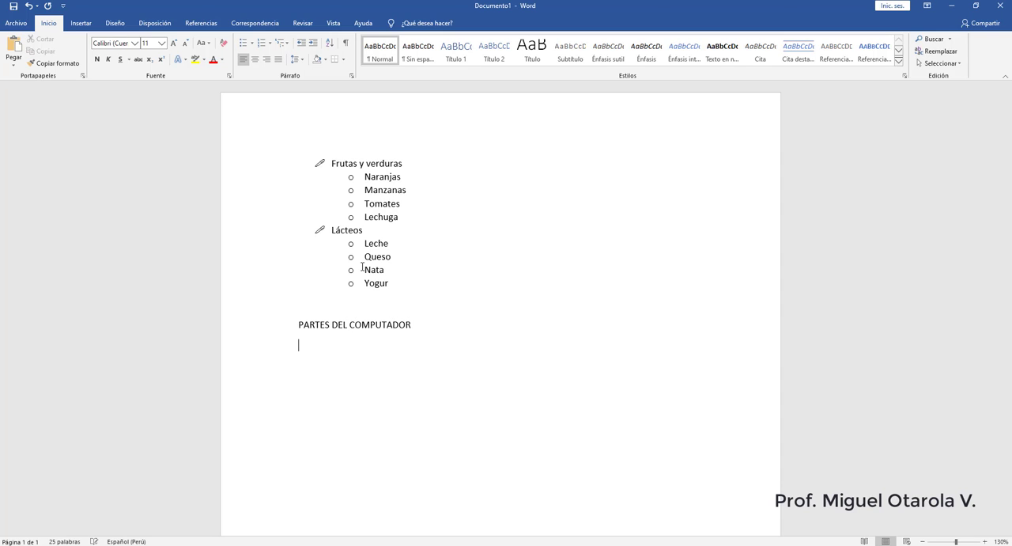
- Start a 1. 2. 3. numbered list under the heading with the items Hardware and Software
left_click(262, 49)
scroll(413, 214, "down", 1)
scroll(413, 213, "down", 1)
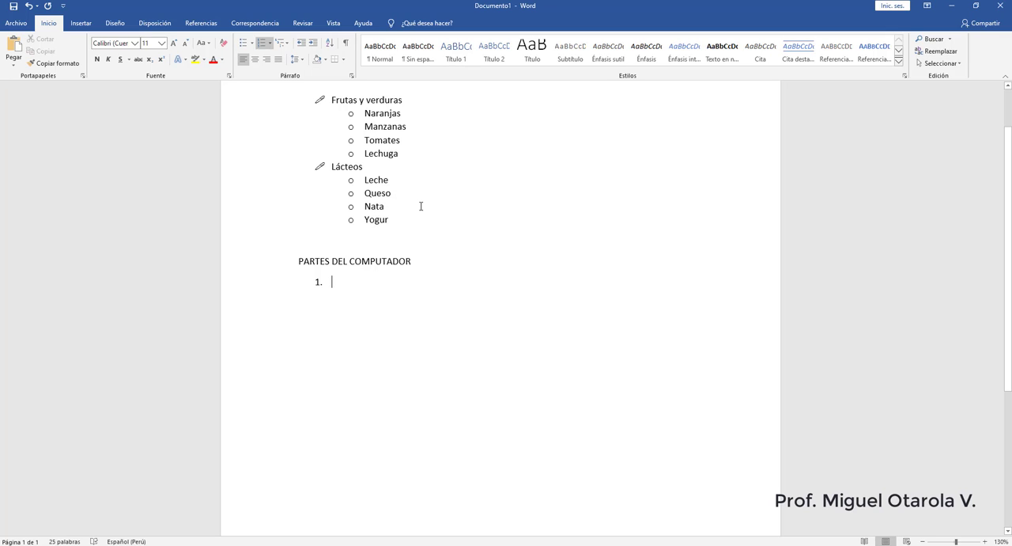
type("h")
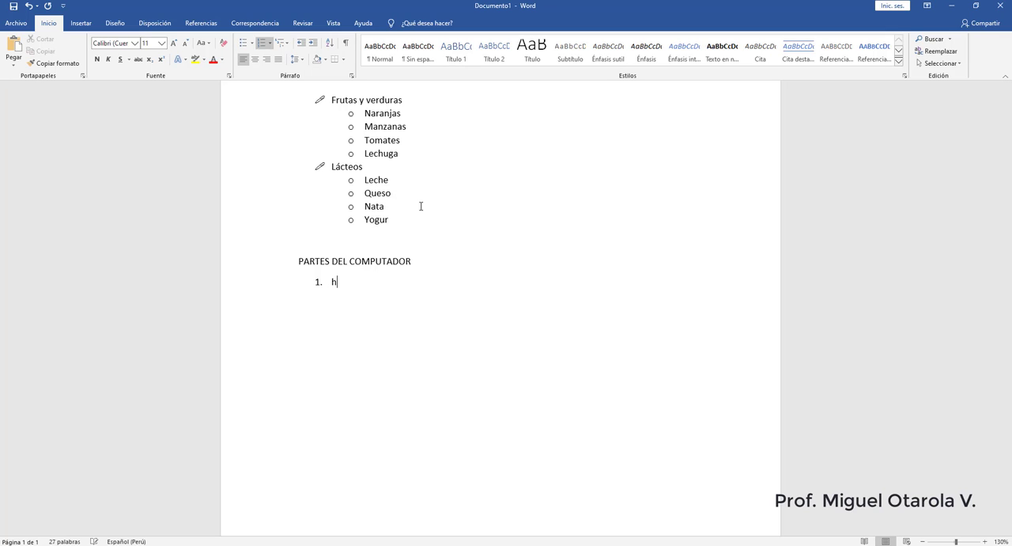
key("BackSpace")
type("h")
key("BackSpace")
type("Hardware")
key("Return")
type("Software")
- Add Monitor, Teclado and Torre as second-level sub-items of "Hardware"
left_click(365, 278)
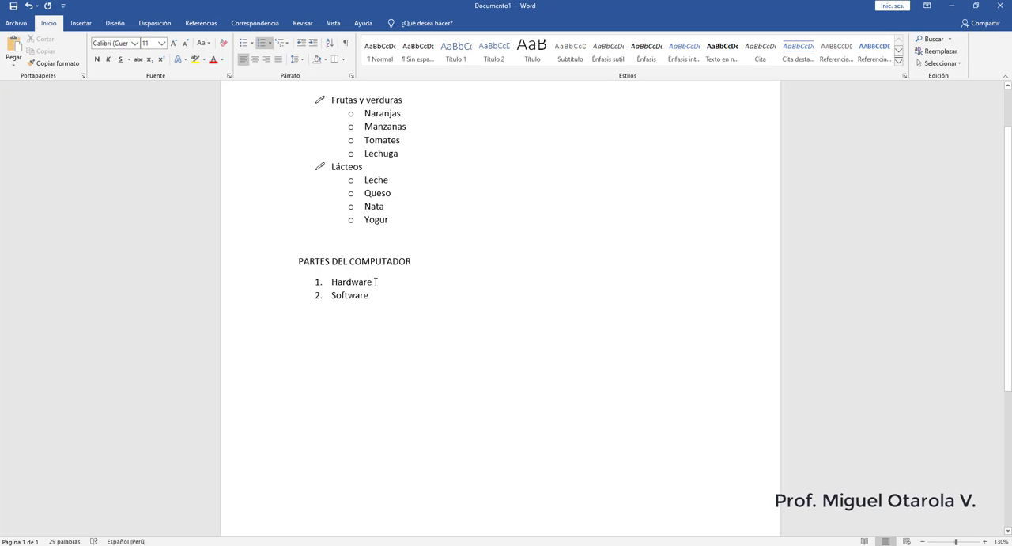
key("Return")
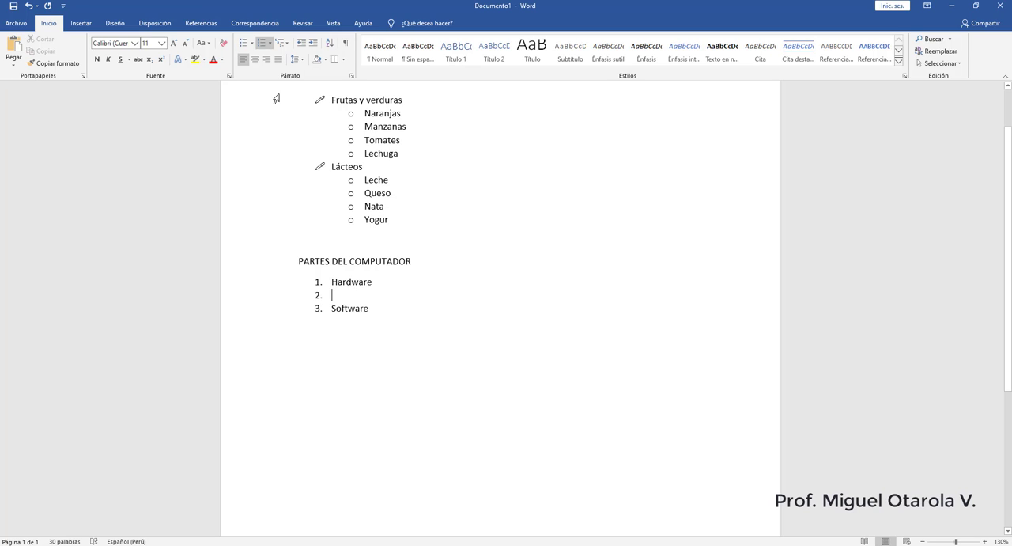
left_click(313, 46)
type("Monit")
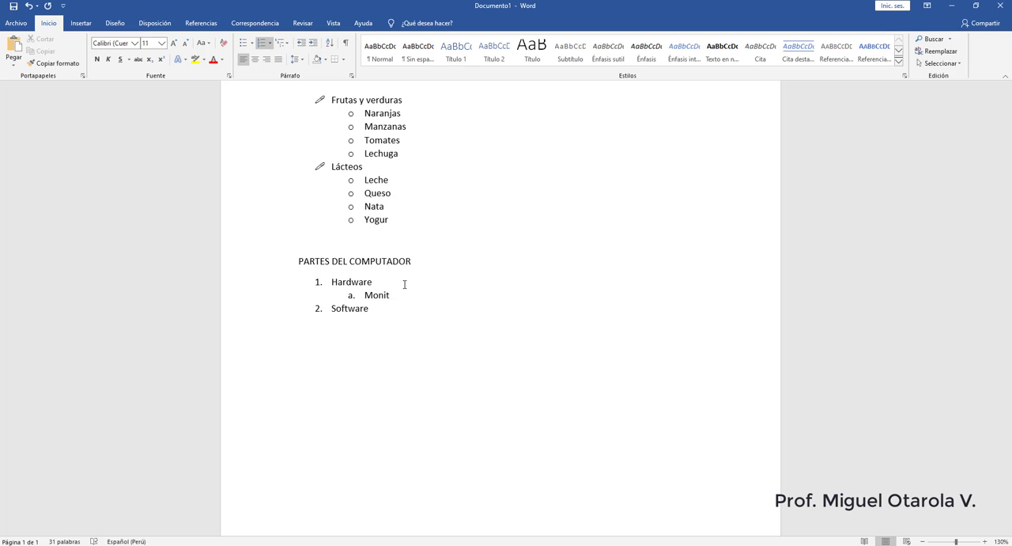
type("or")
key("Return")
type("Teclado")
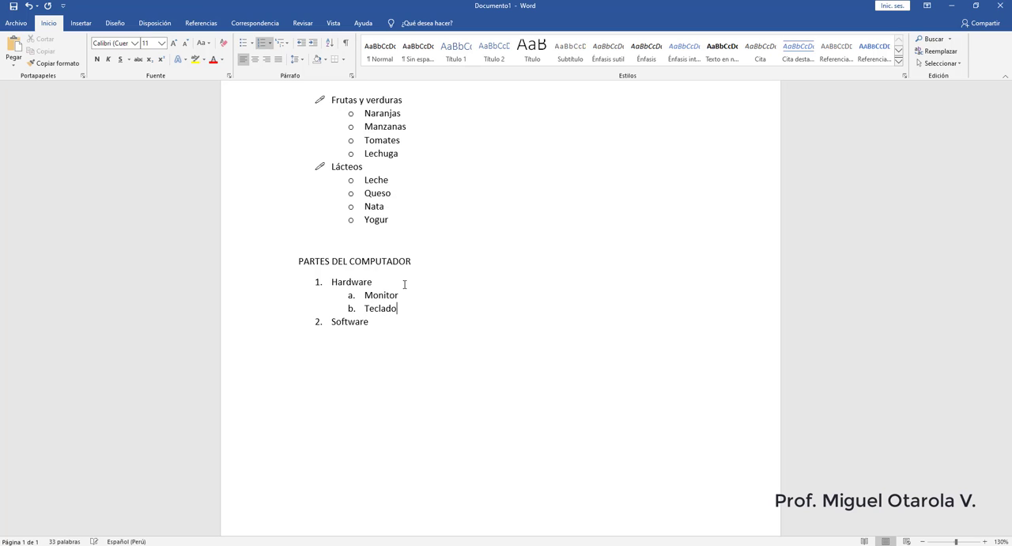
key("Return")
type("Torre")
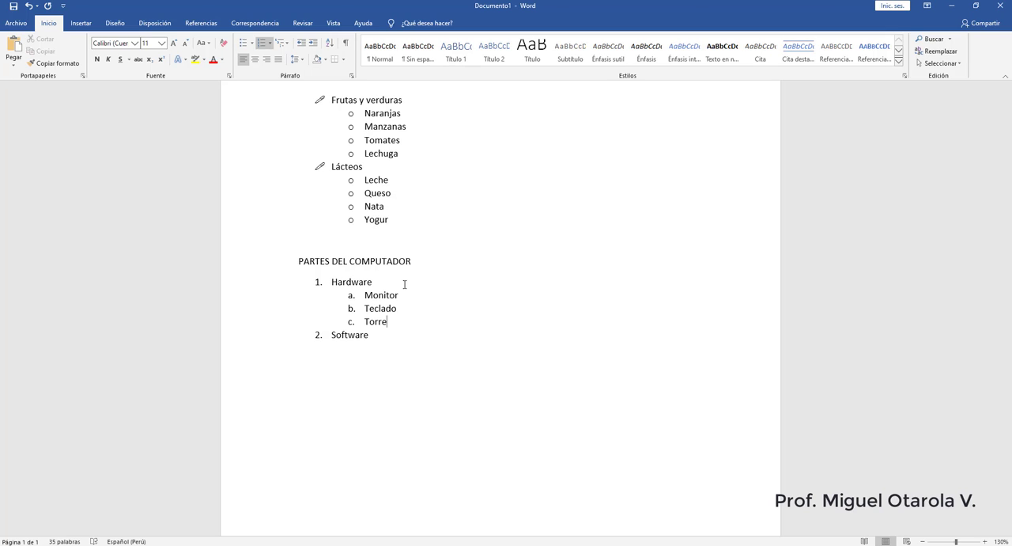
- Add Placa Madre, Procesador and Disco Duro as third-level sub-items of "Torre"
key("Return")
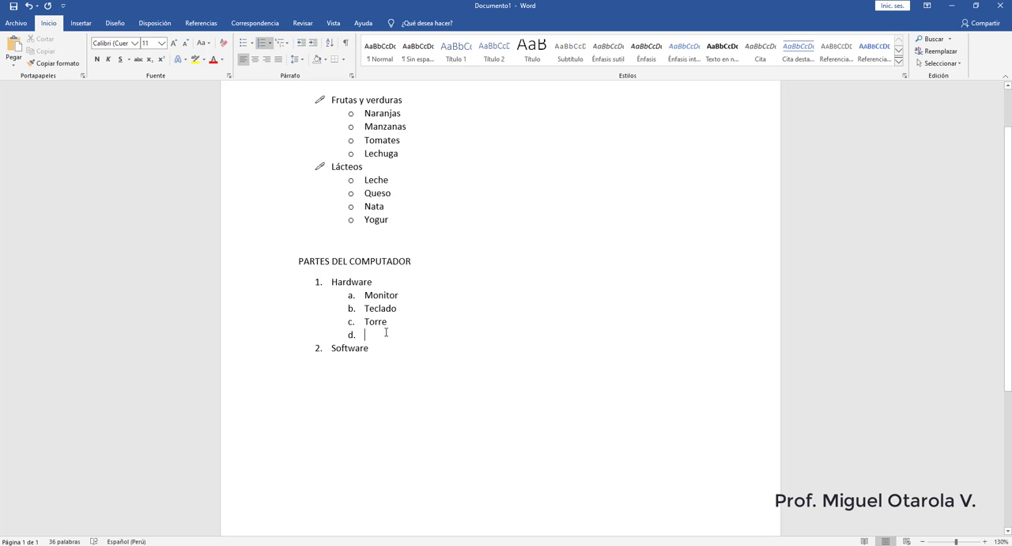
left_click(314, 47)
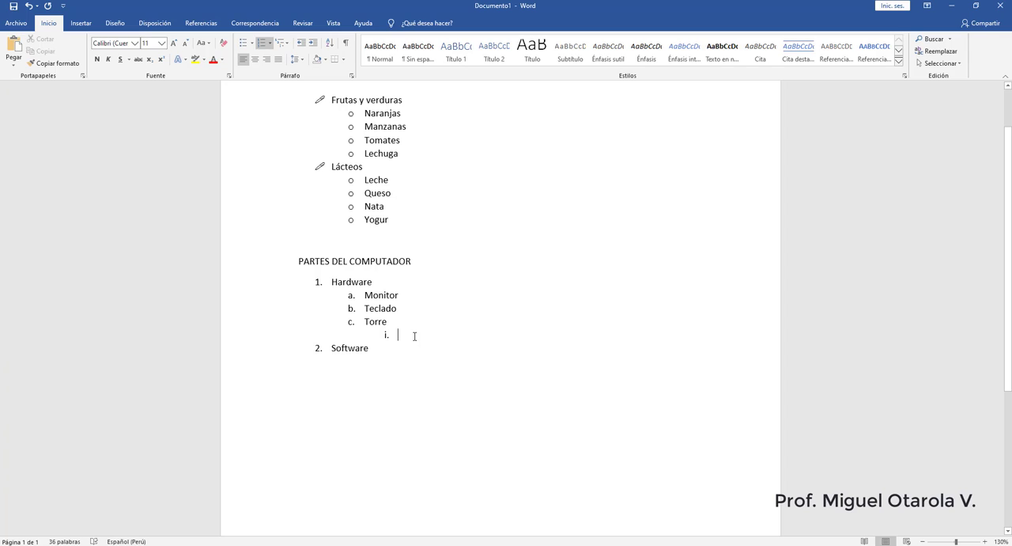
type("Placa ")
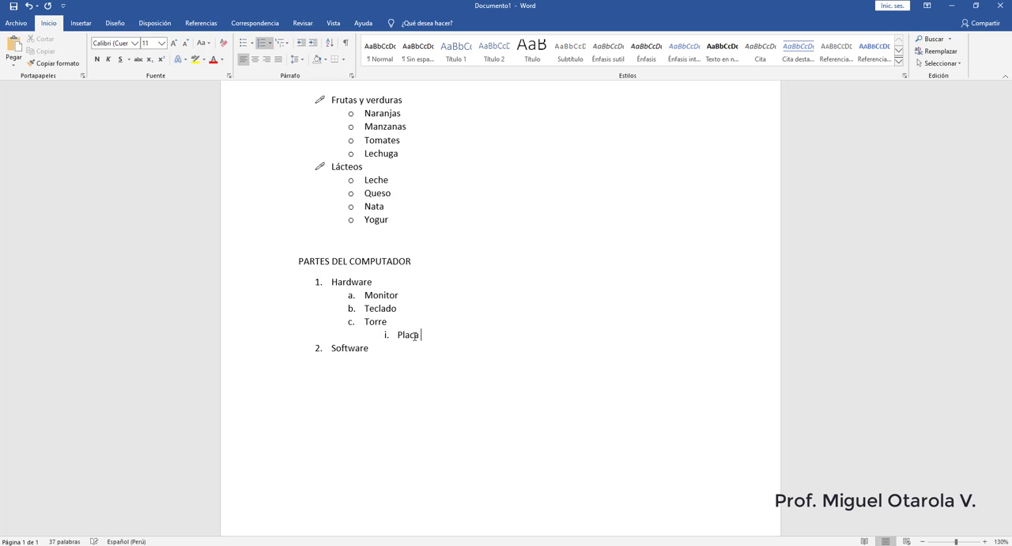
type("Madre")
key("Return")
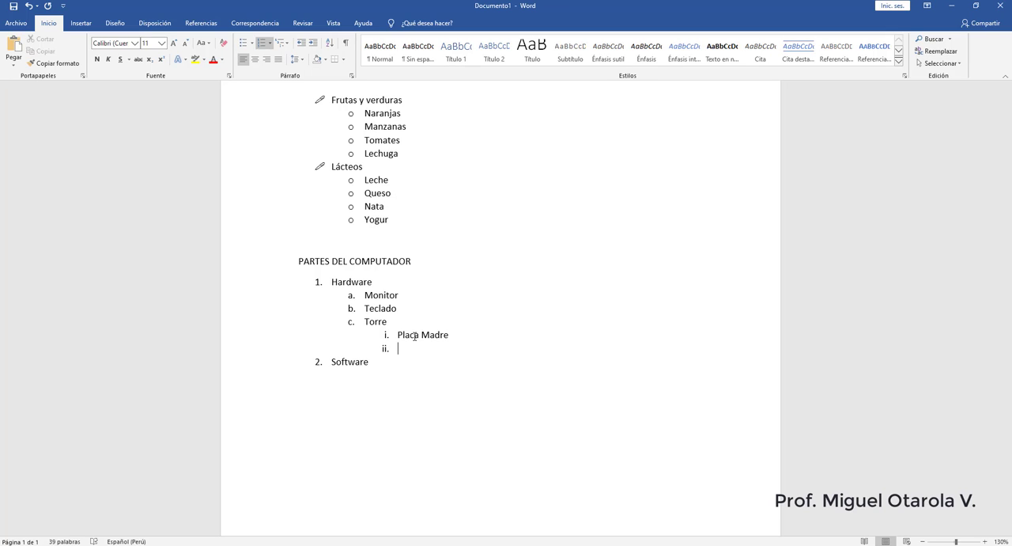
type("Procesador")
key("Return")
type("Disco D")
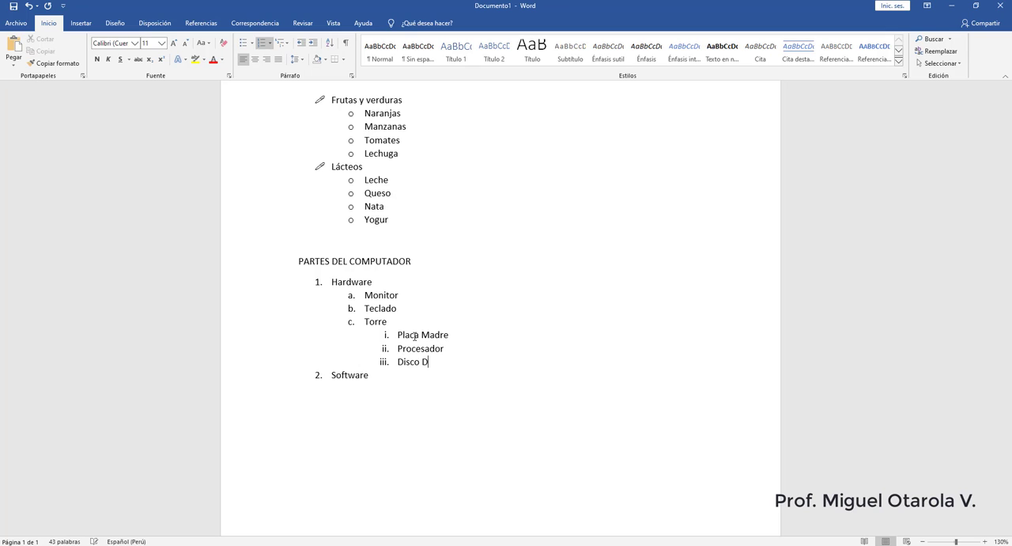
type("uro")
- Continue the sub-items of "Torre" with Memoria RAM and Fuente de poder
key("Return")
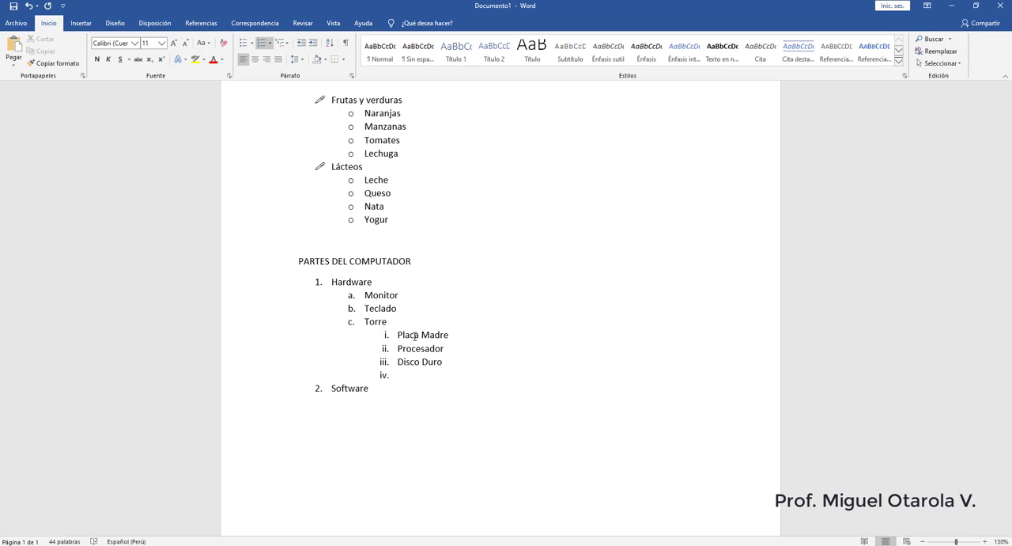
type("Memoria RAM")
key("Return")
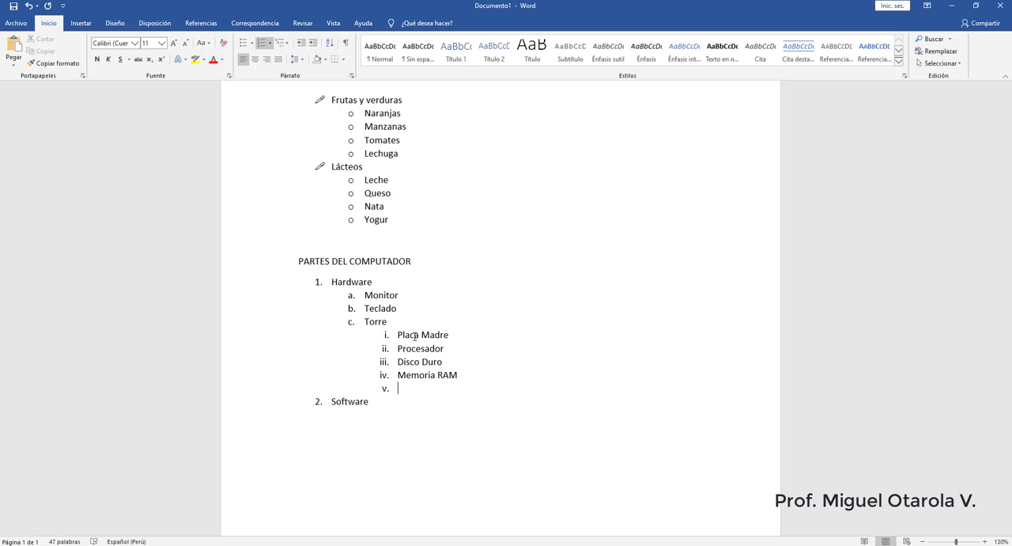
type("Fuente de poder")
- Add a new item below "Fuente de poder", return it to the second level, and enter Mouse and Parlantes
key("Return")
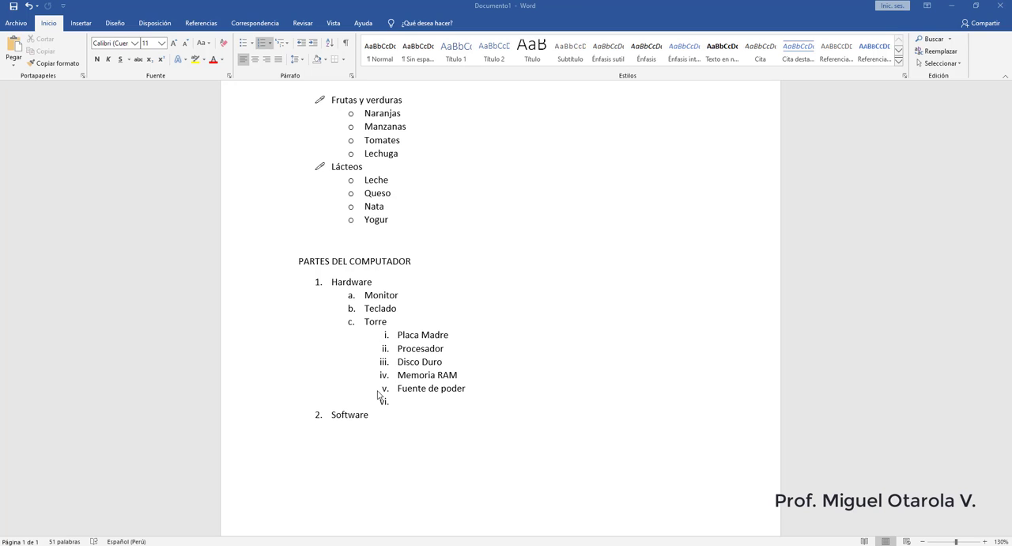
left_click(401, 401)
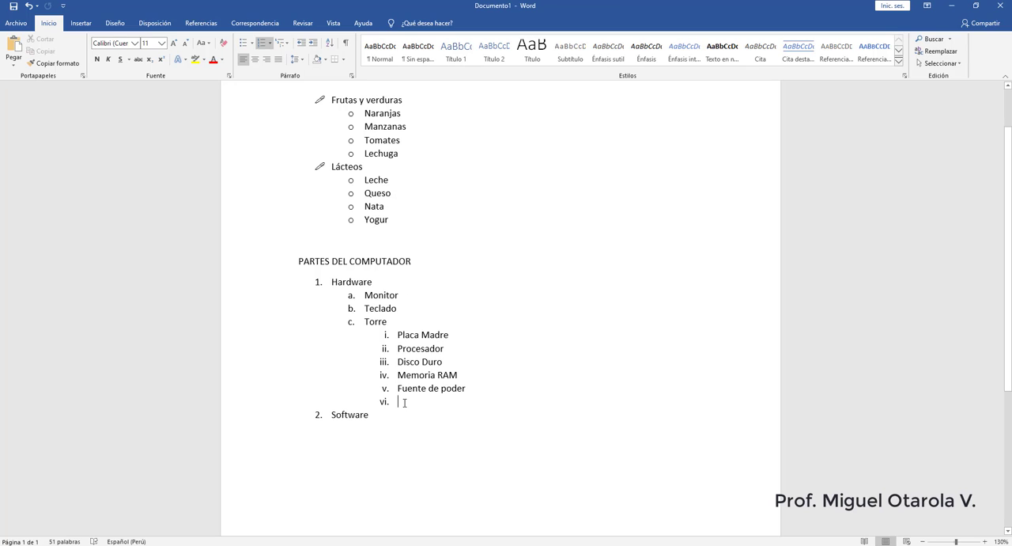
left_click(300, 47)
type("Mouse")
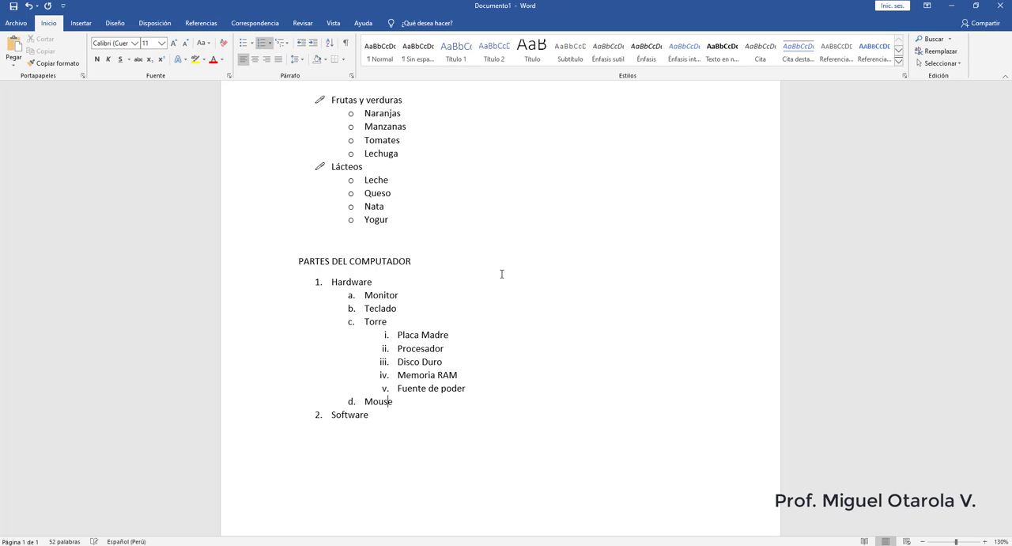
key("Return")
type("Parlant")
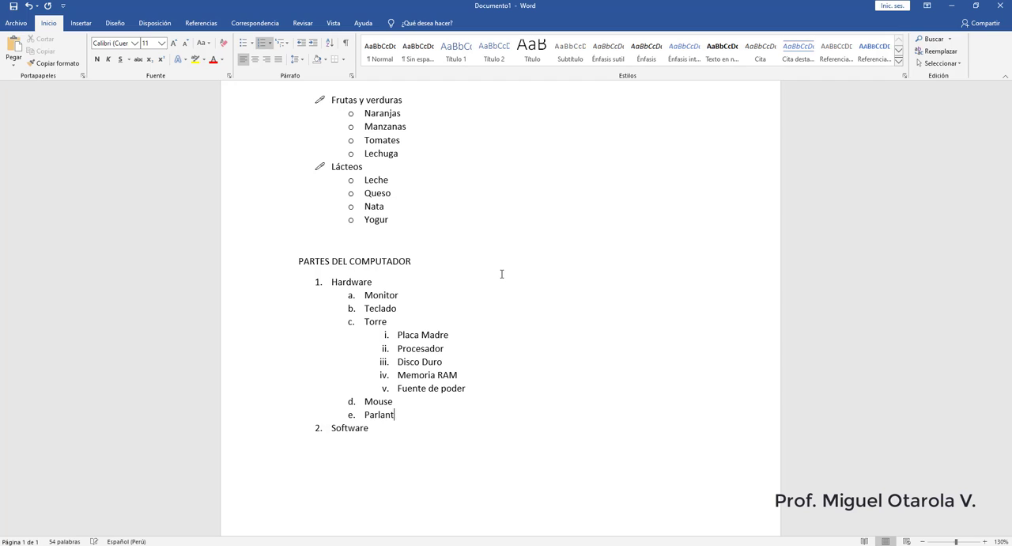
type("es")
- Add "Sistemas Operativos" as an indented second-level sub-item of "Software"
scroll(388, 258, "down", 1)
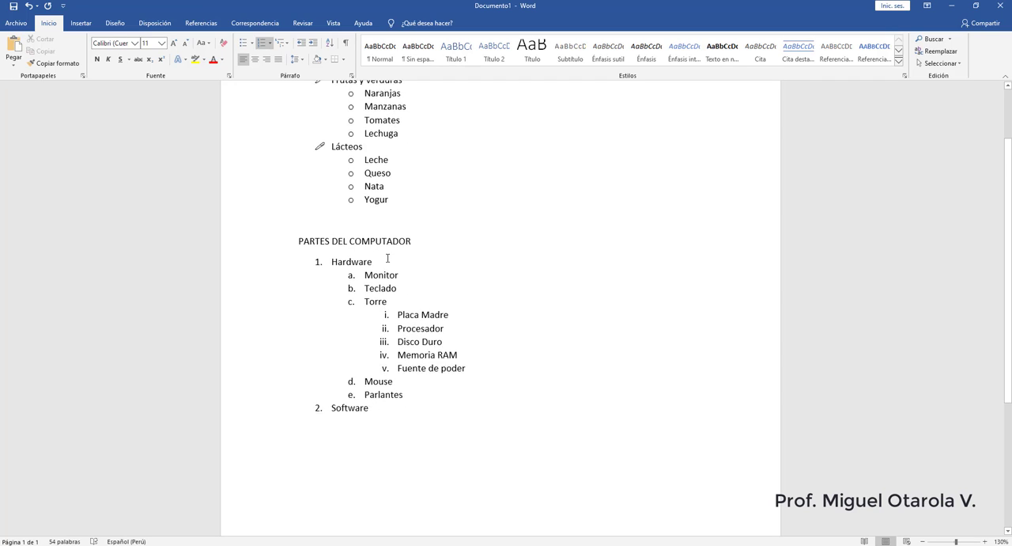
scroll(388, 258, "down", 2)
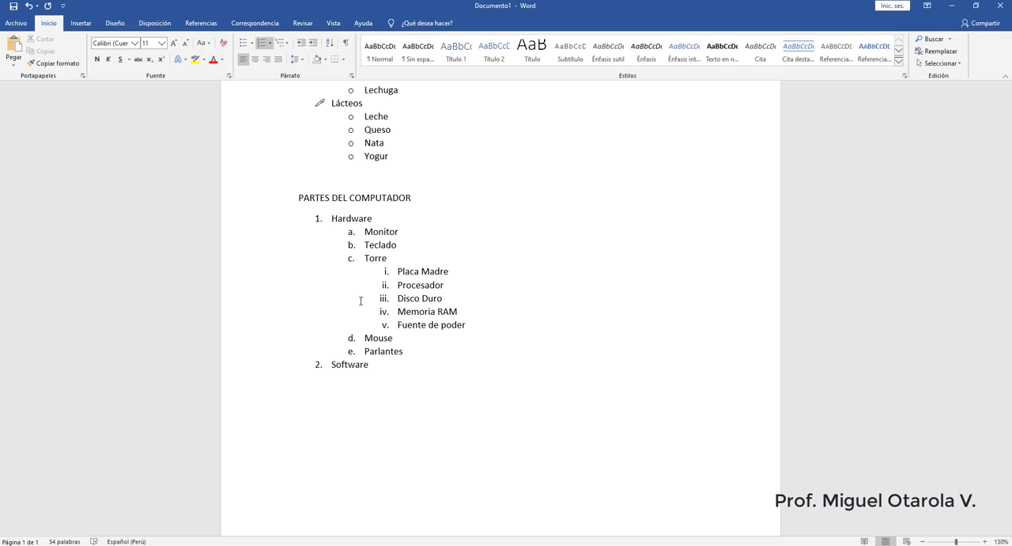
left_click(381, 367)
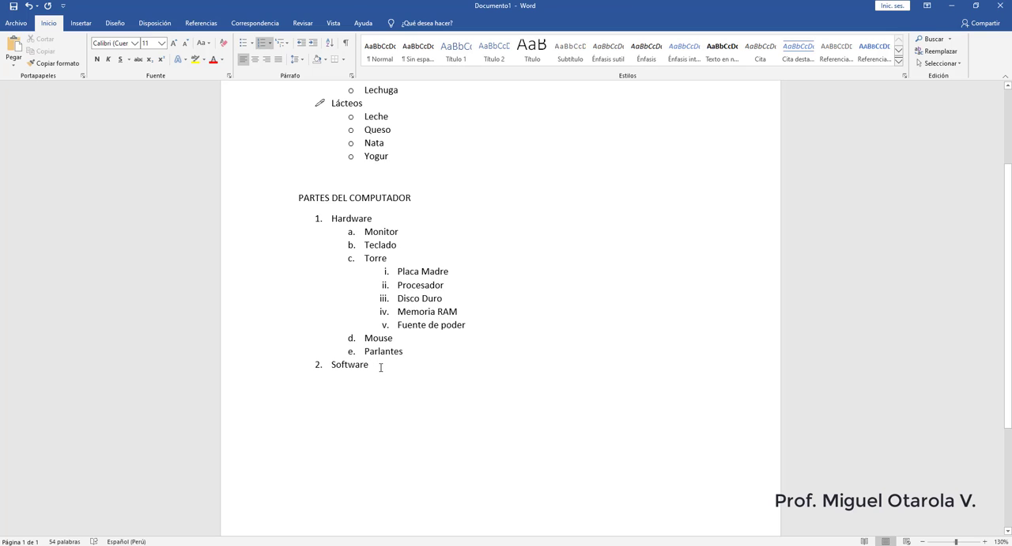
key("Return")
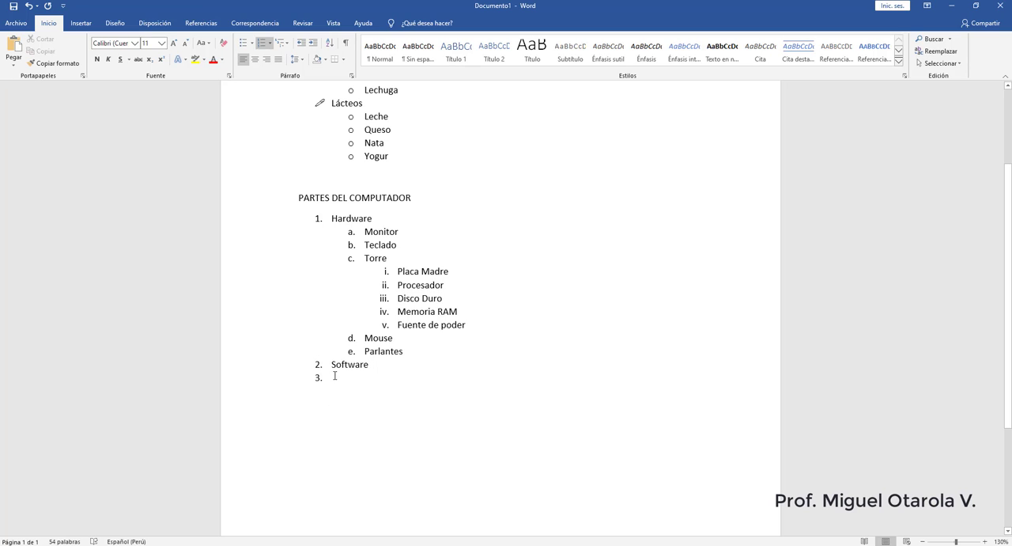
left_click(313, 46)
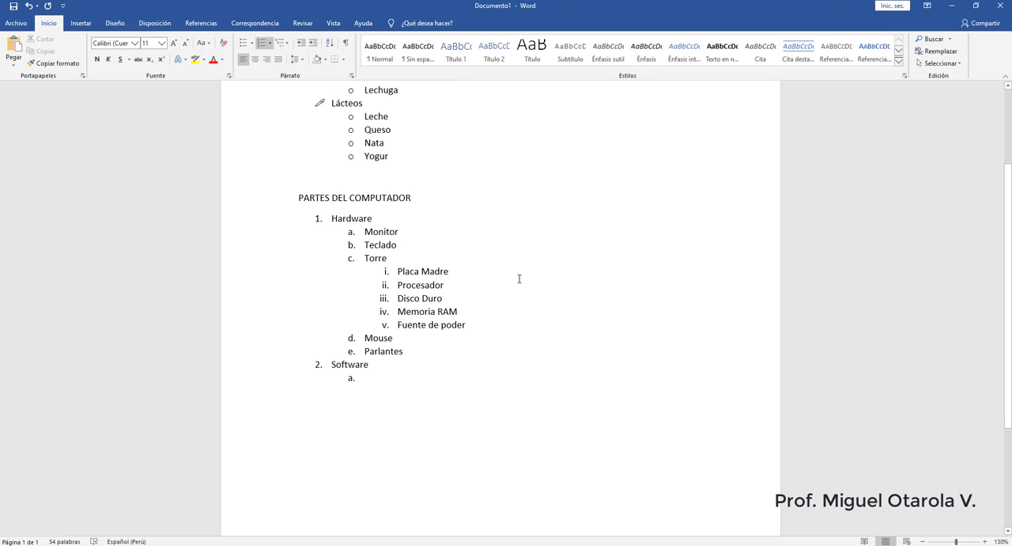
type("Sis")
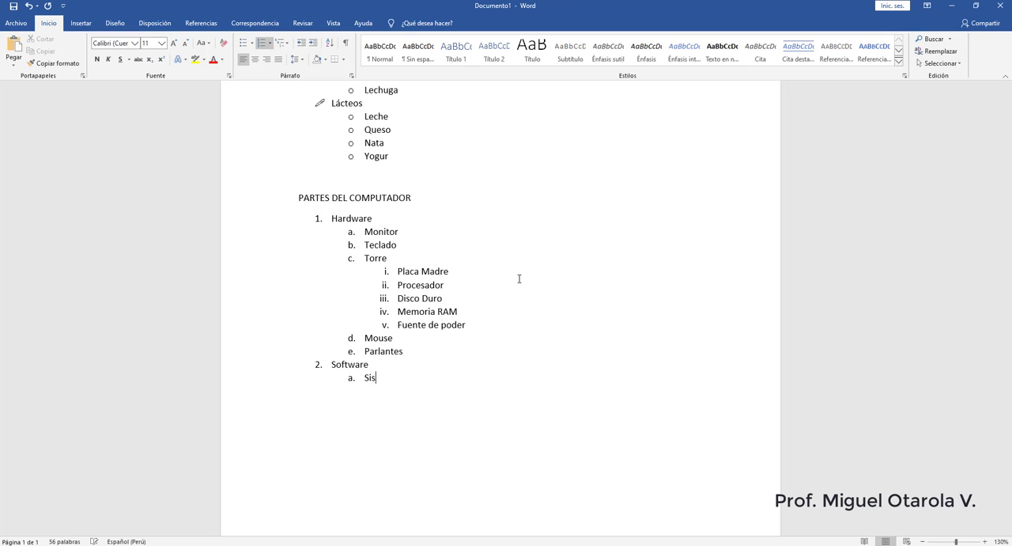
type("temas Operativos")
- Add Windows, Linux and Mac as third-level sub-items of "Sistemas Operativos"
key("Return")
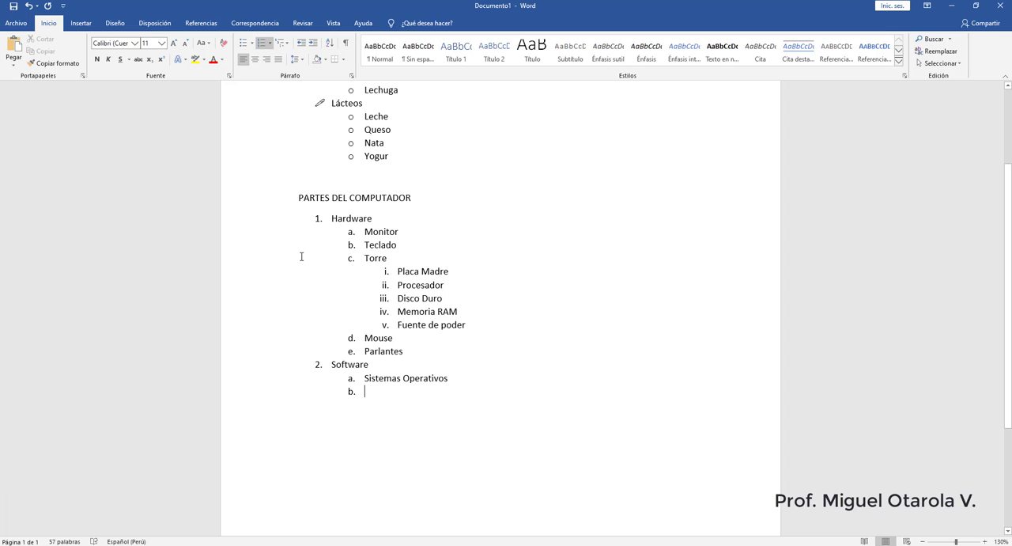
left_click(314, 45)
type("Windows")
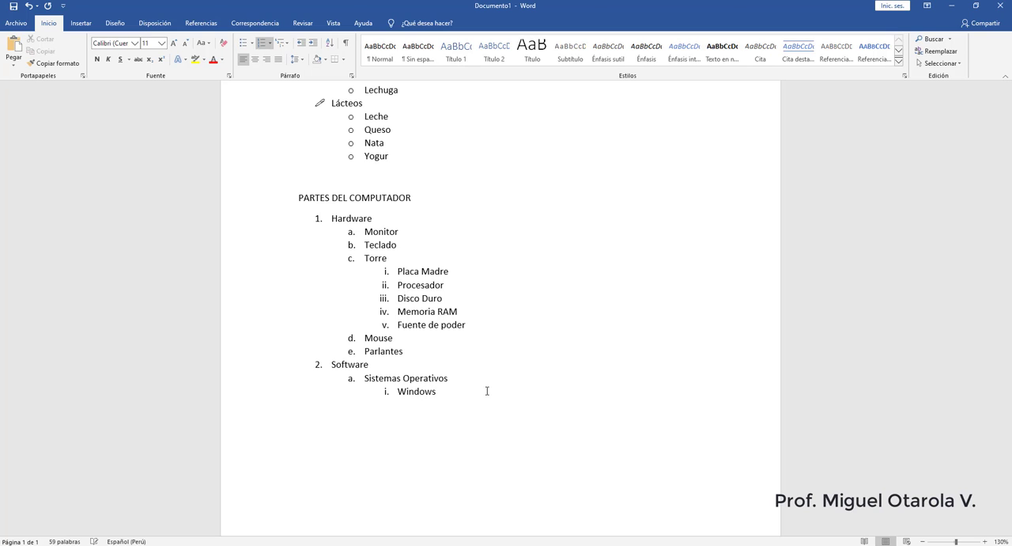
key("Return")
type("Linux")
key("Return")
type("MA")
key("BackSpace")
type("ac")
- End the numbered list after "Mac" and continue on an empty unnumbered line below it
scroll(458, 396, "up", 2)
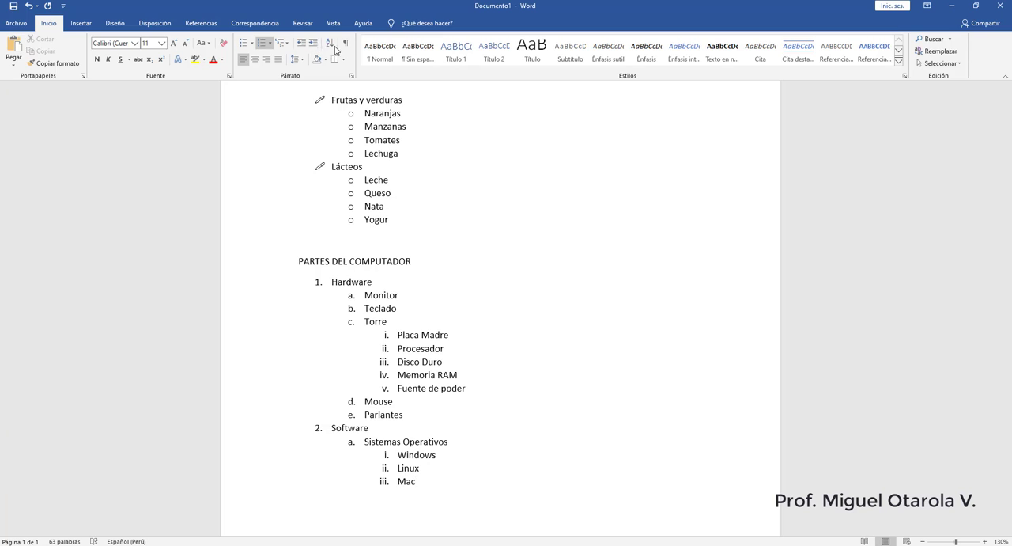
scroll(325, 233, "down", 3)
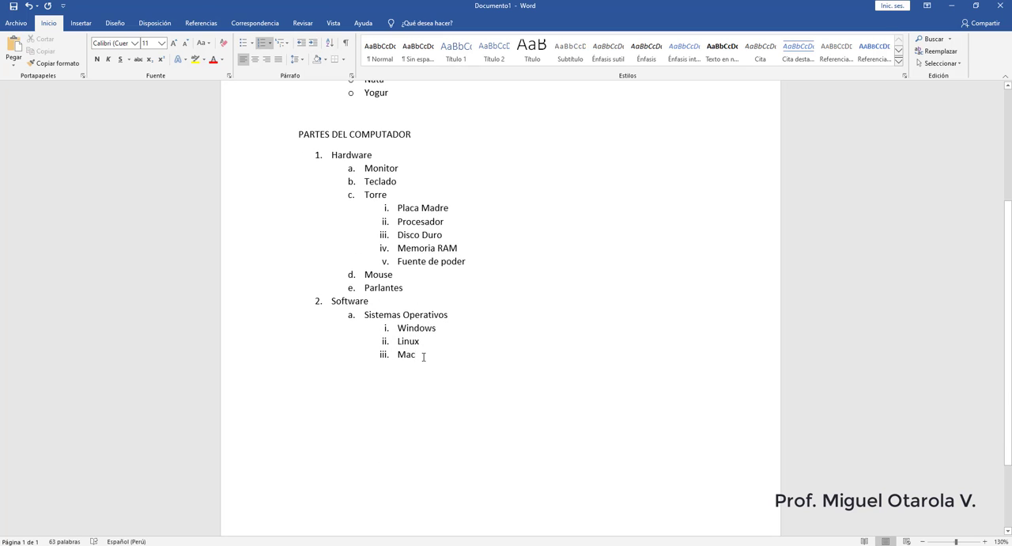
key("Return")
key("shift+Tab")
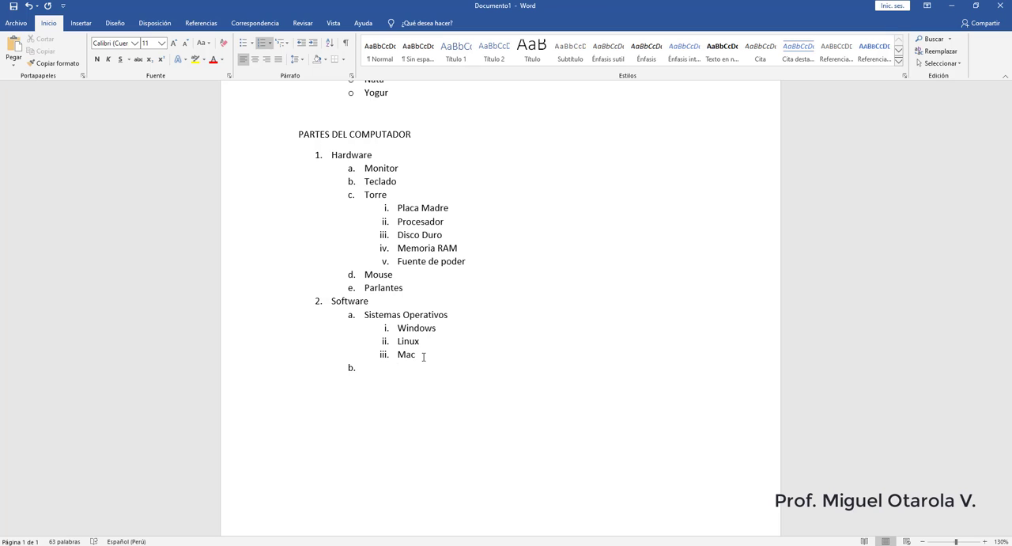
key("shift+Tab")
key("Return")
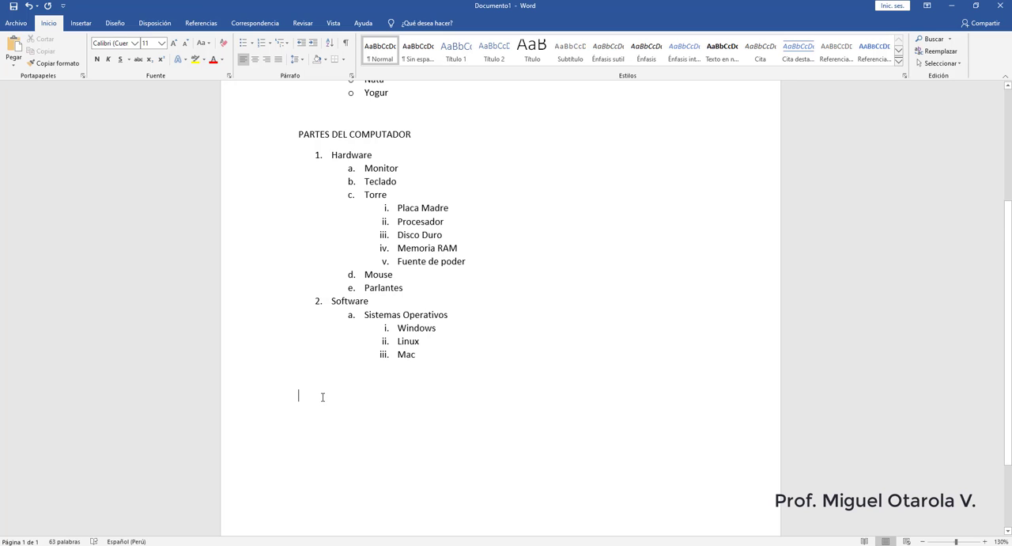
- Generate sample text on the empty line below the computer parts list with =rand(4,5)
scroll(324, 394, "down", 3)
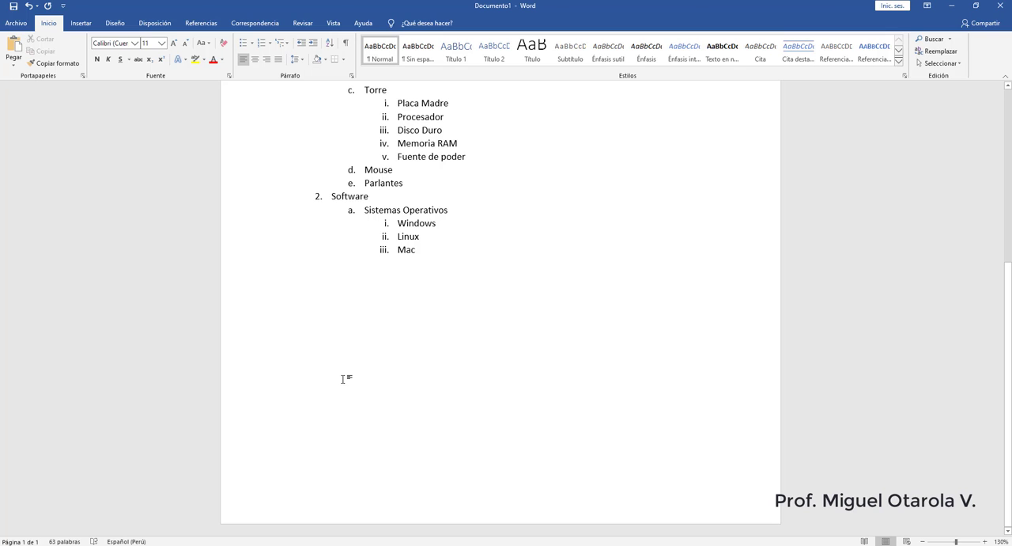
type("=")
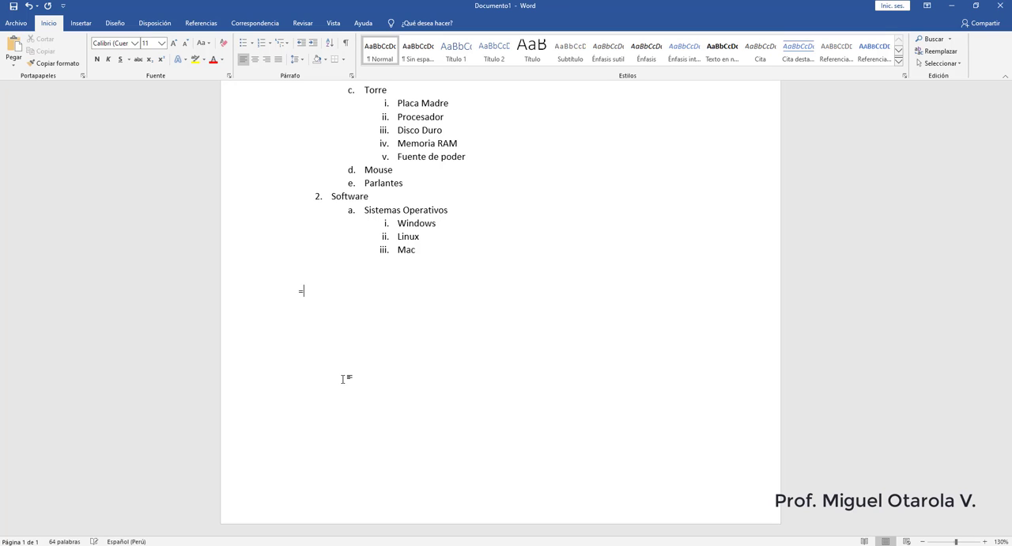
type("rand(4,5)")
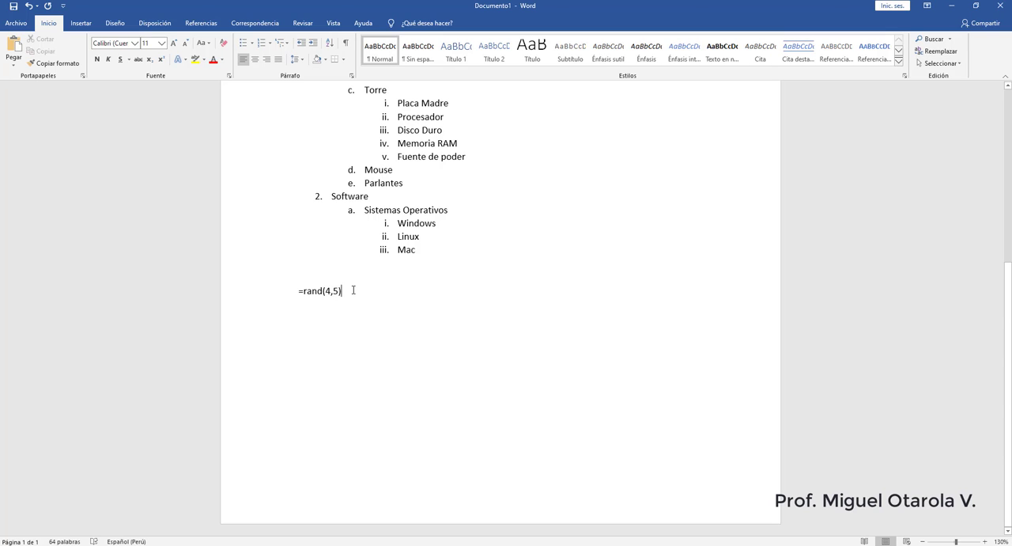
key("Return")
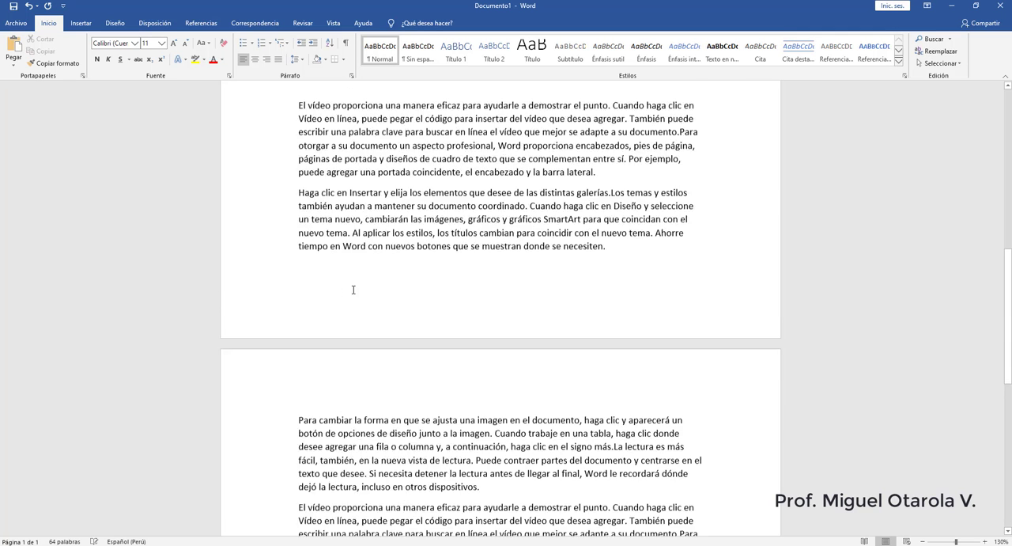
- Look over the generated sample paragraphs across both pages, checking where each one begins
scroll(428, 251, "up", 3)
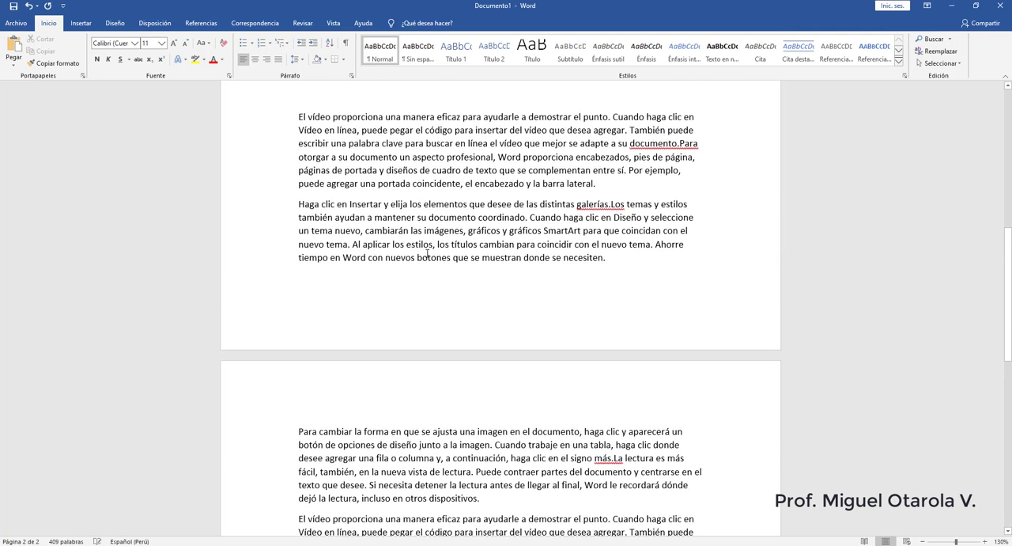
scroll(333, 229, "down", 1)
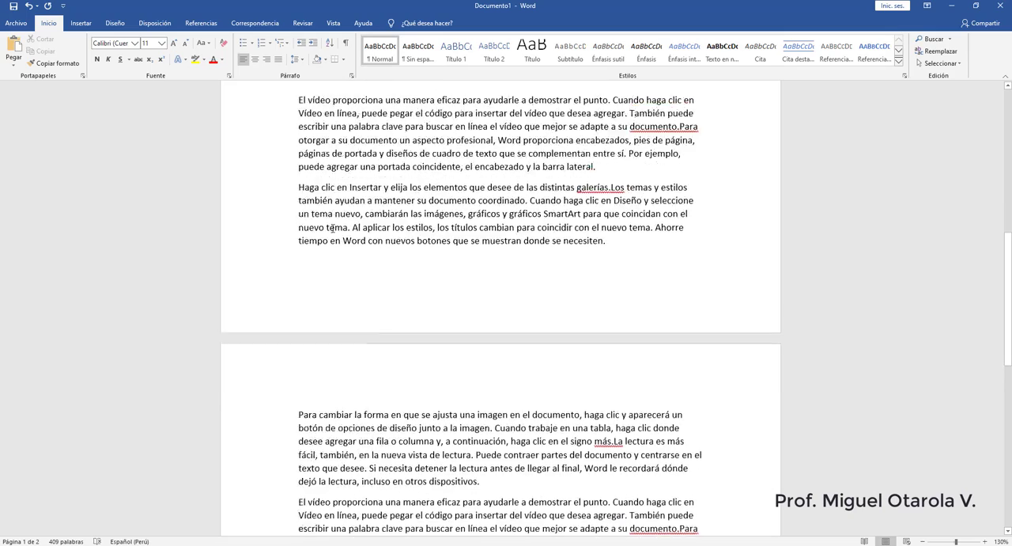
scroll(333, 229, "up", 1)
left_click(300, 149)
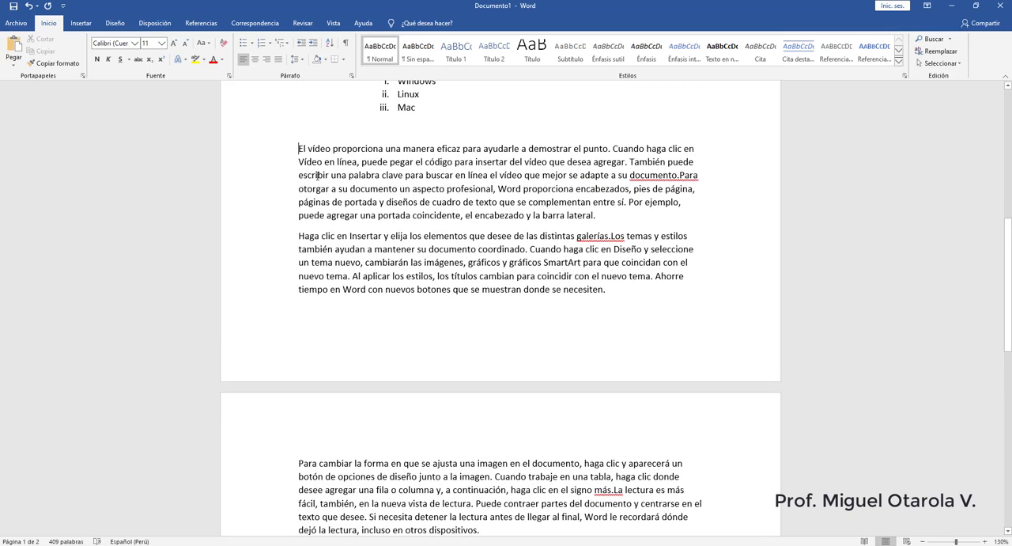
left_click(306, 236)
scroll(334, 254, "down", 3)
scroll(313, 337, "down", 3)
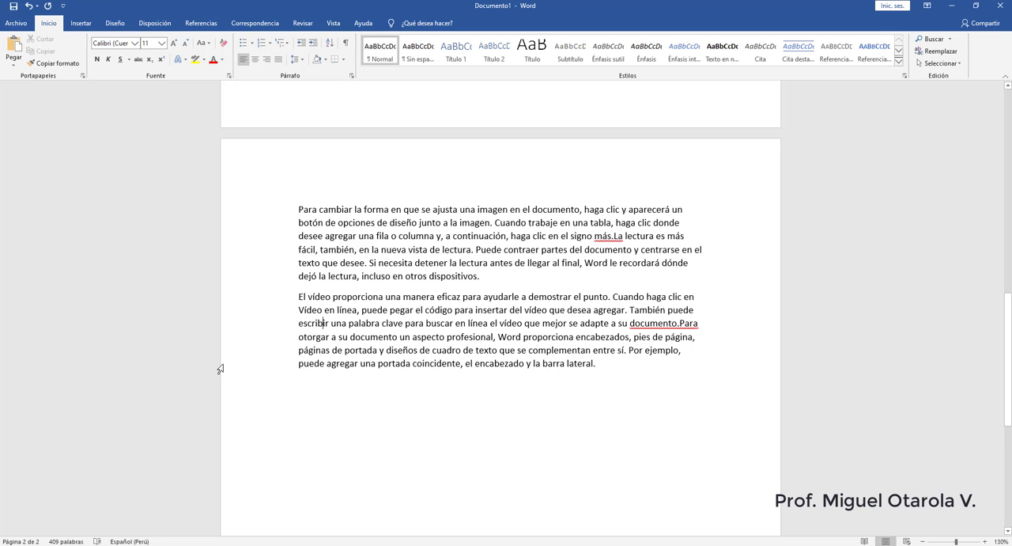
scroll(253, 349, "up", 1)
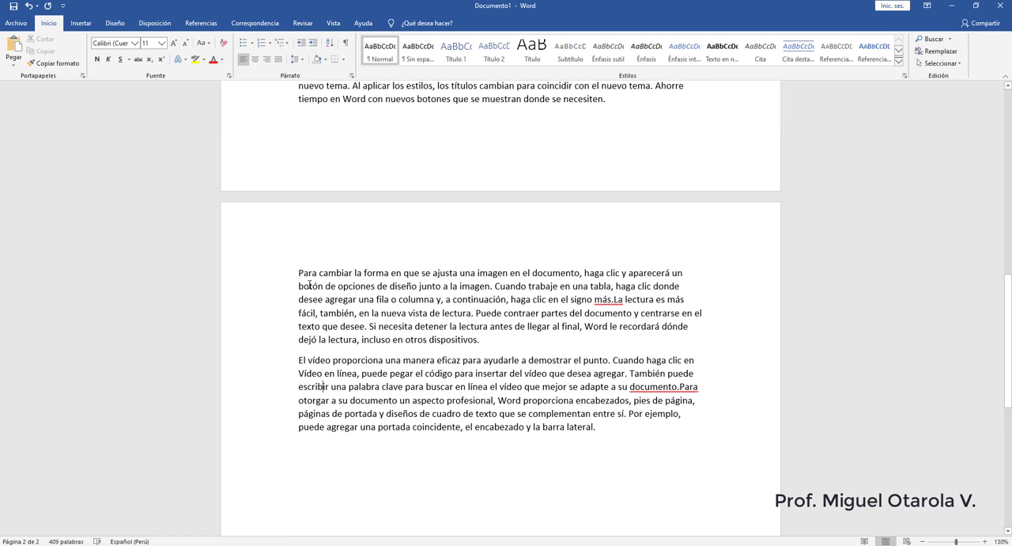
scroll(368, 365, "up", 5)
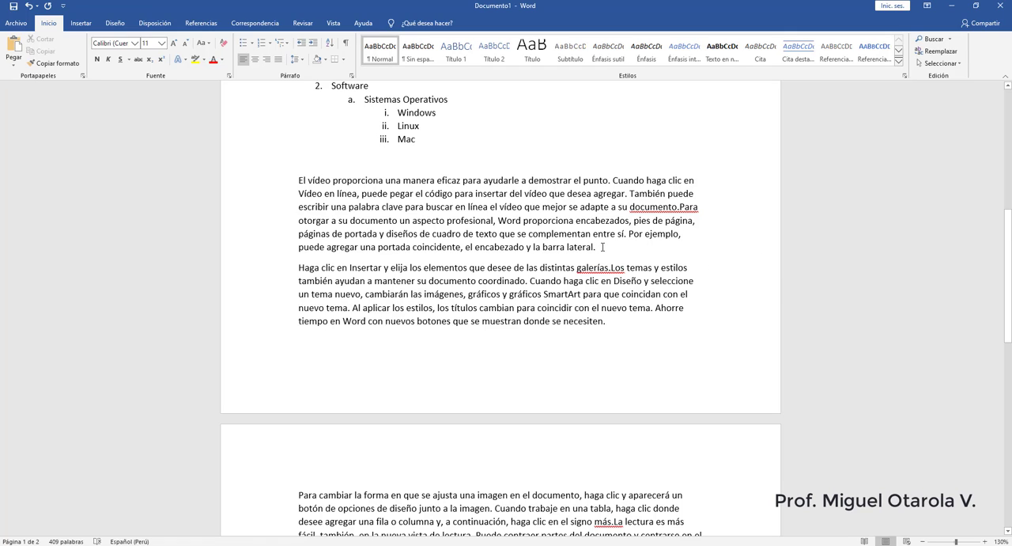
- Set the page margins to the Estrecho preset, 1.27 cm on all sides
left_click(156, 25)
left_click(17, 49)
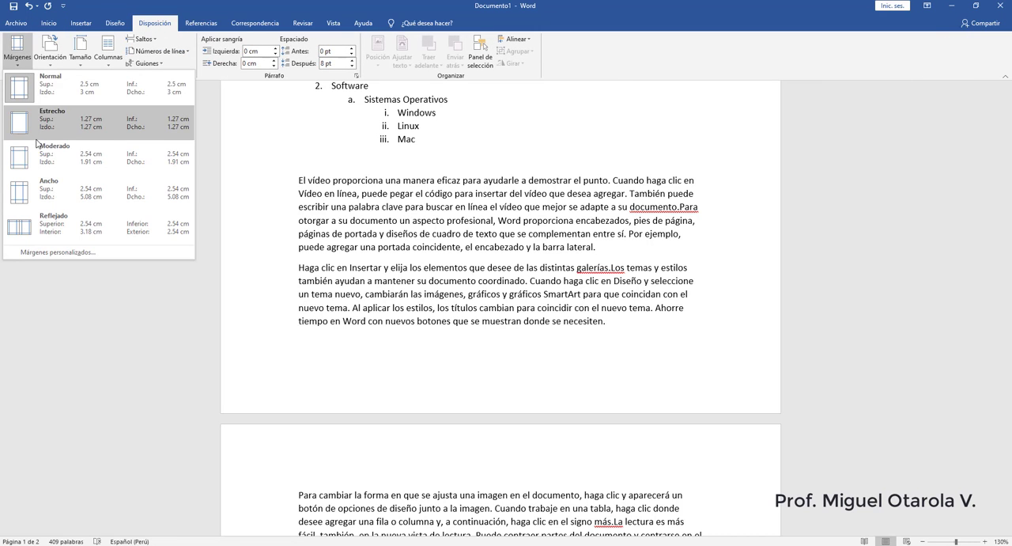
left_click(40, 130)
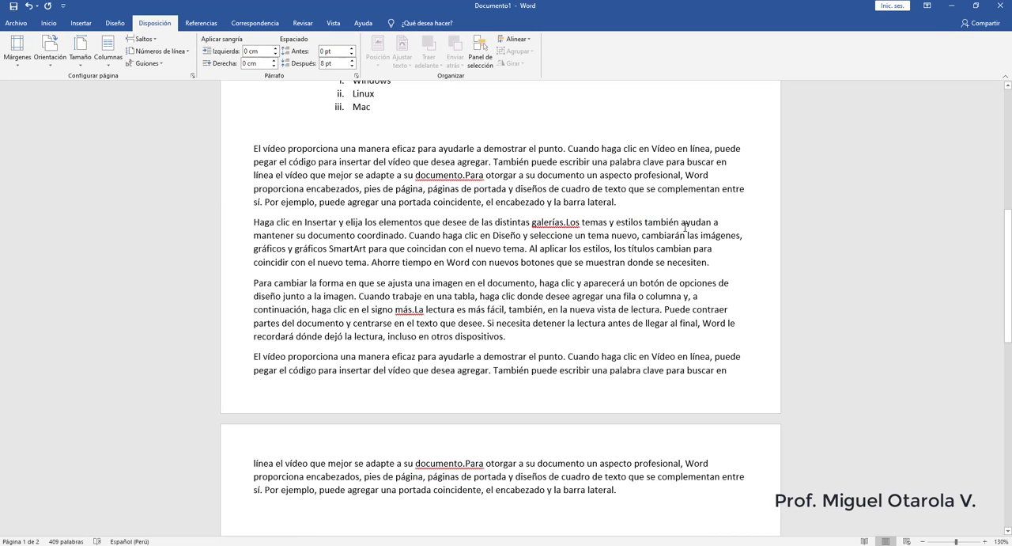
- Justify all four generated sample paragraphs so their text spreads evenly between the margins
left_click_drag(624, 203, 251, 147)
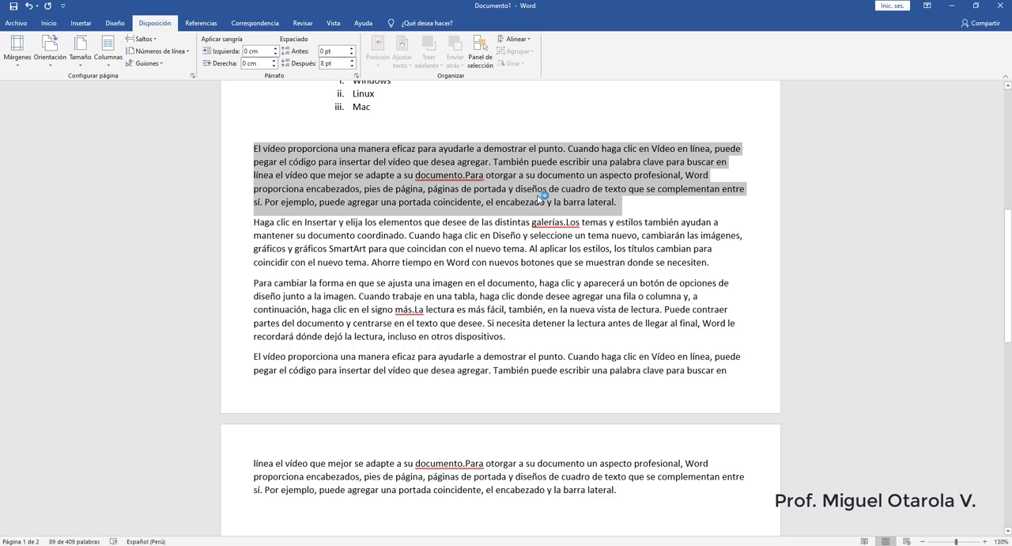
left_click(632, 206)
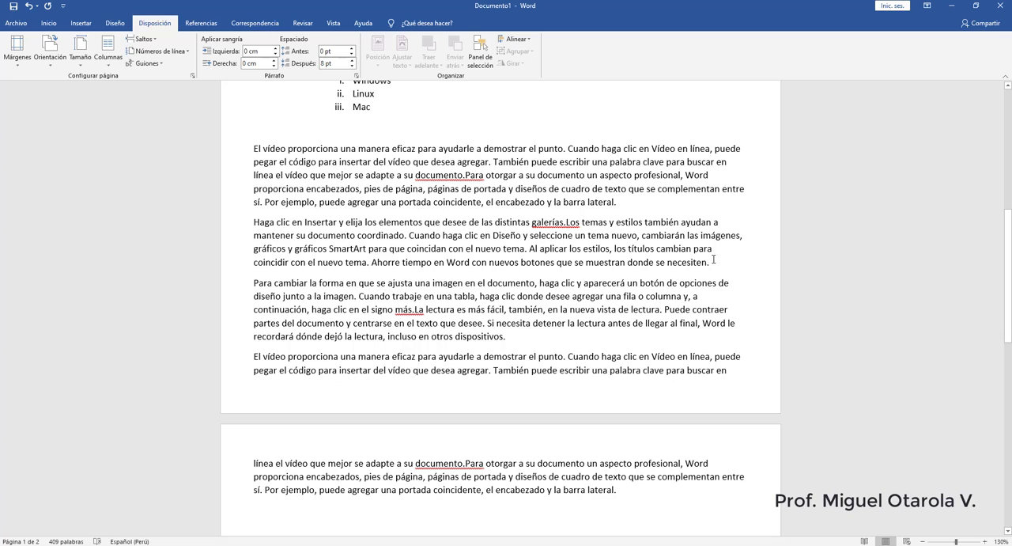
left_click_drag(713, 261, 321, 207)
left_click(645, 191)
left_click_drag(253, 149, 624, 491)
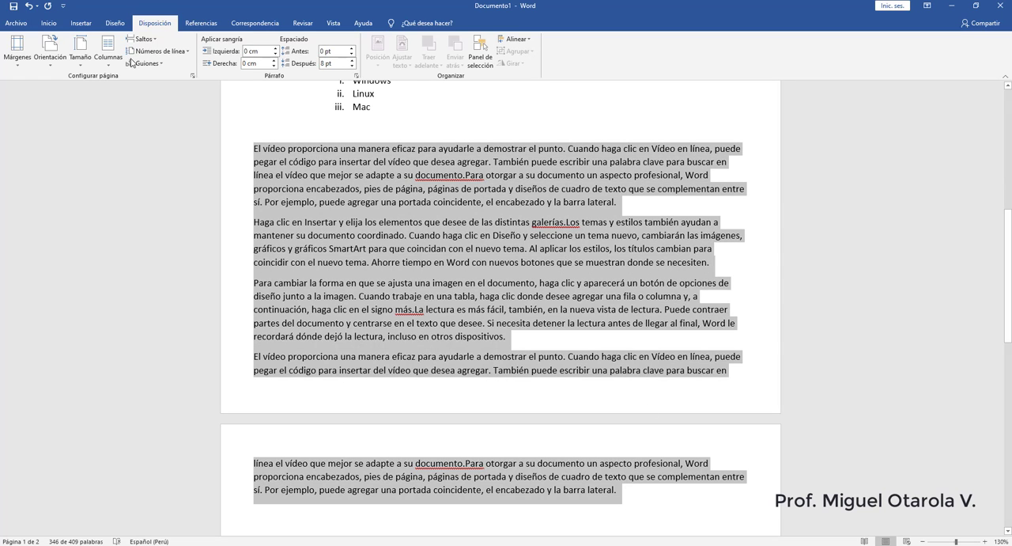
left_click(49, 23)
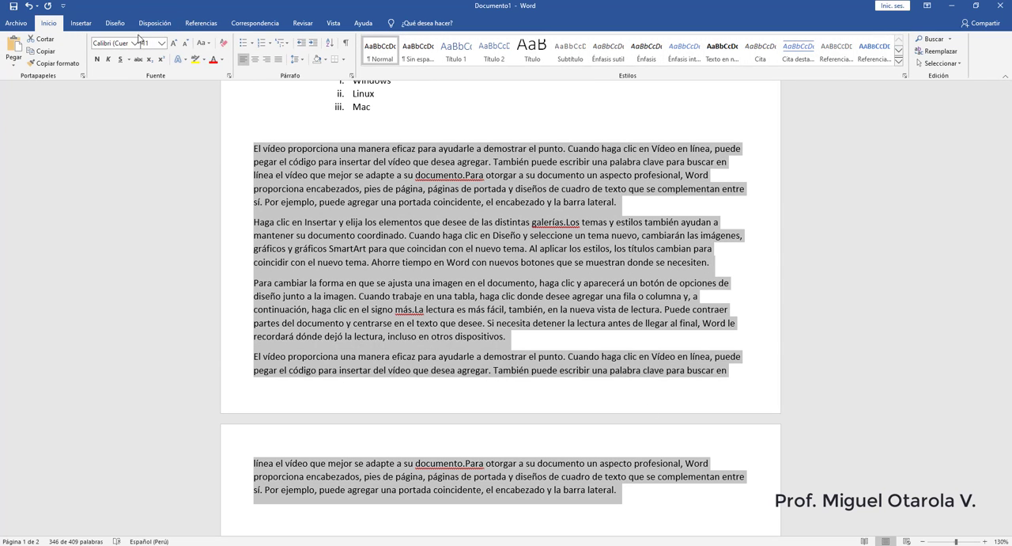
left_click(279, 64)
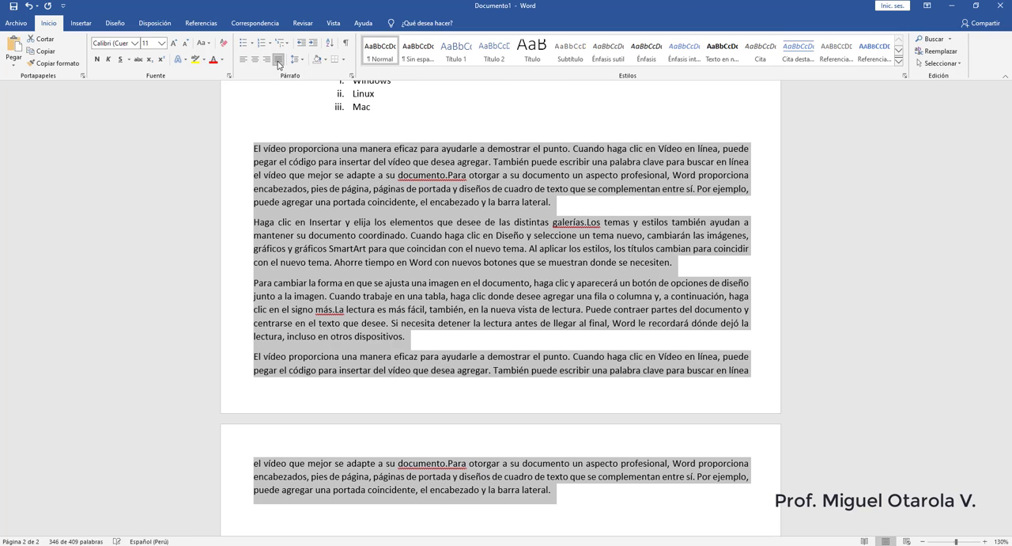
left_click(566, 200)
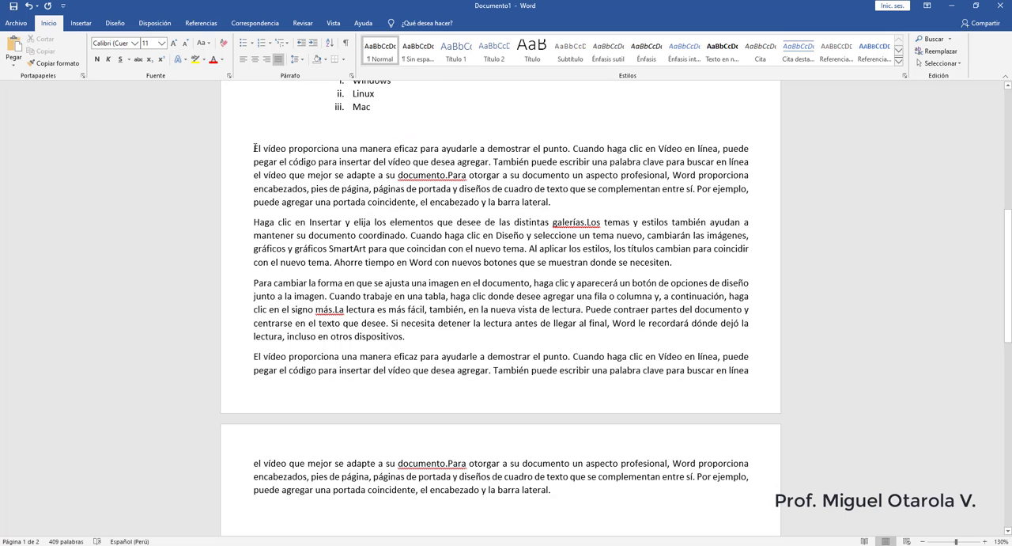
- Set the line spacing of the first sample paragraph, starting "El vídeo proporciona", to 1.5
left_click_drag(253, 148, 570, 201)
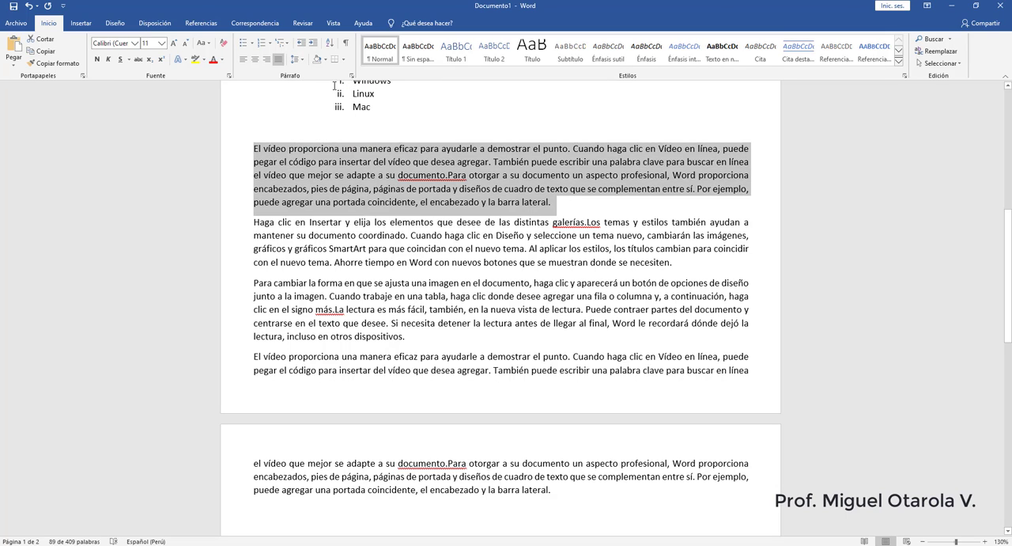
left_click(303, 61)
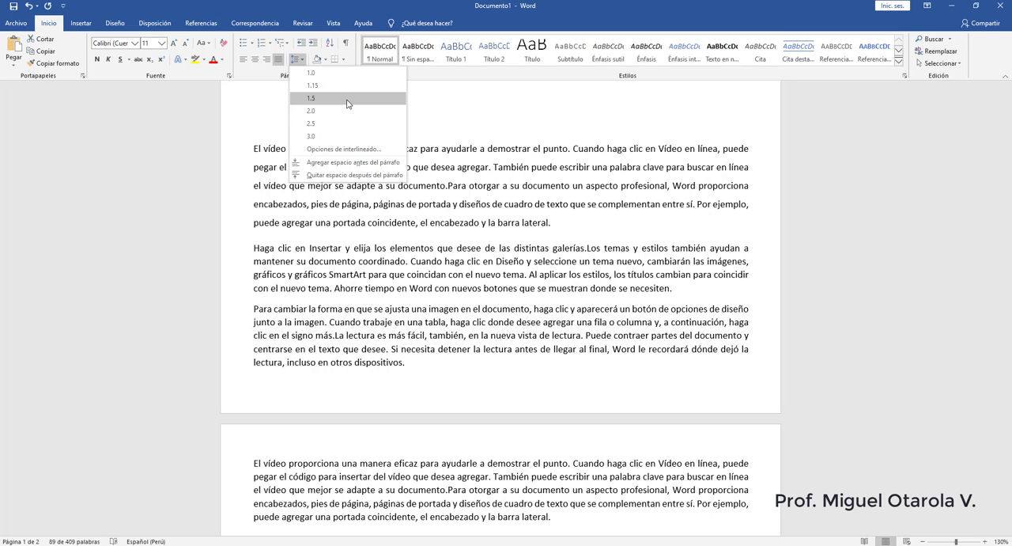
left_click(347, 99)
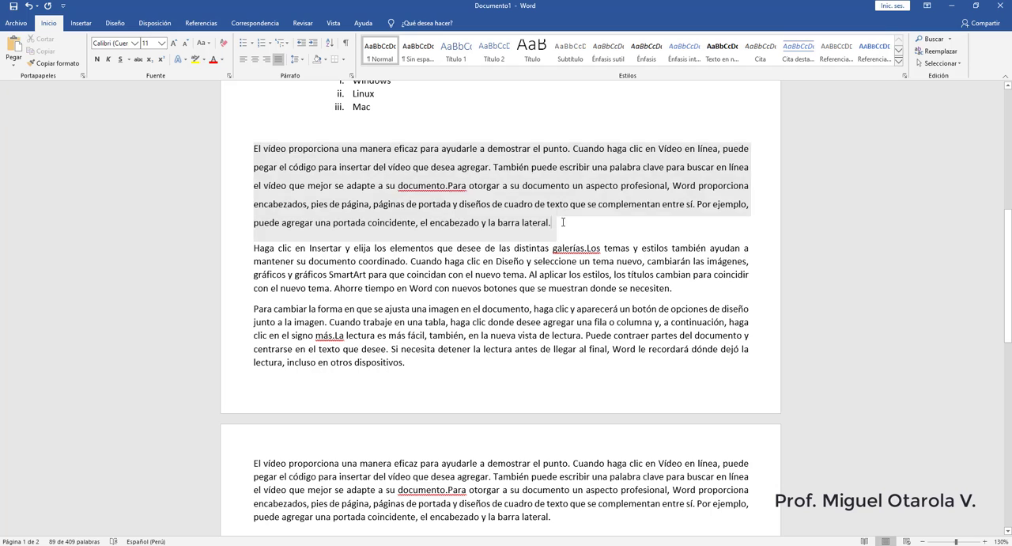
left_click_drag(563, 222, 254, 148)
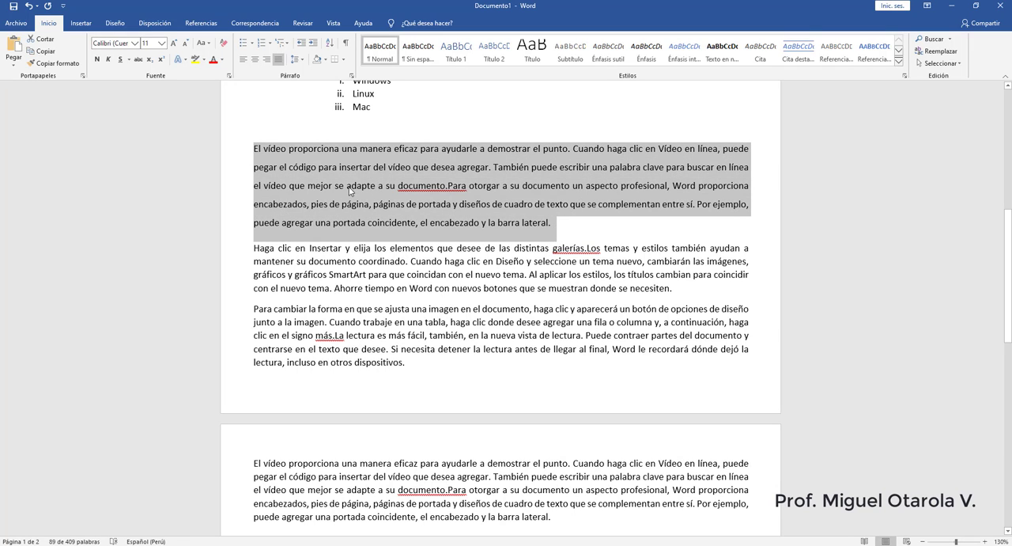
left_click(555, 224)
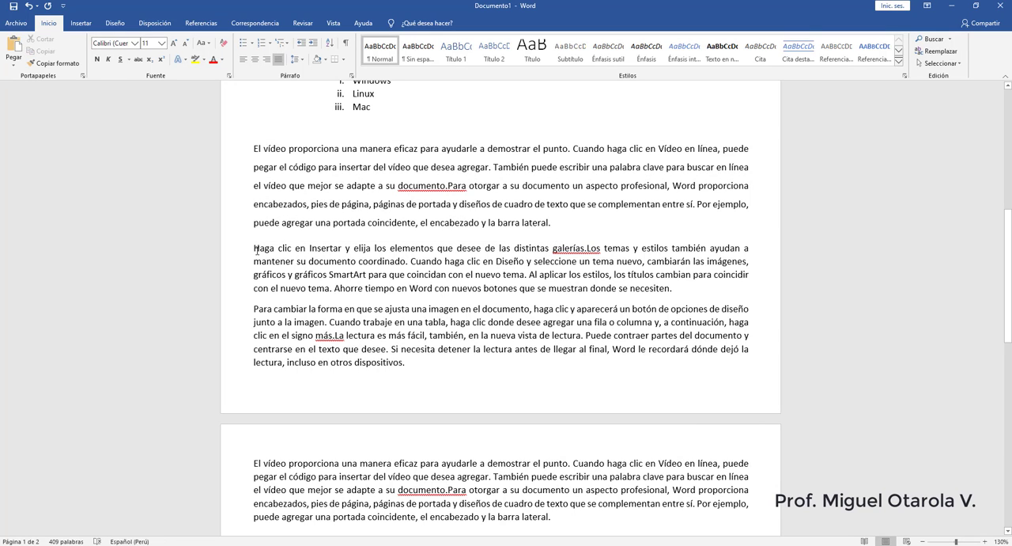
- Remove the space after the second sample paragraph, the one starting "Haga clic en Insertar"
left_click_drag(255, 249, 677, 290)
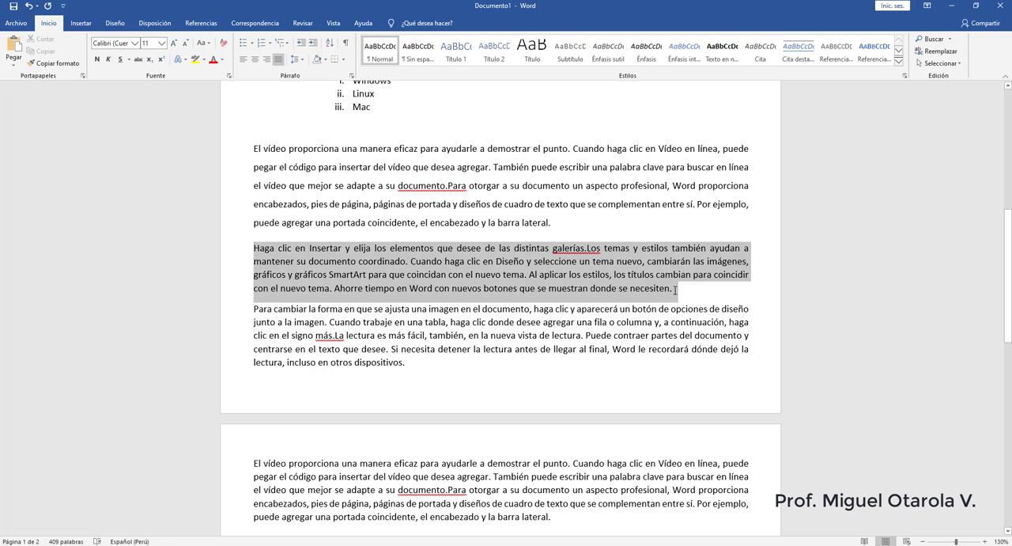
left_click(569, 231)
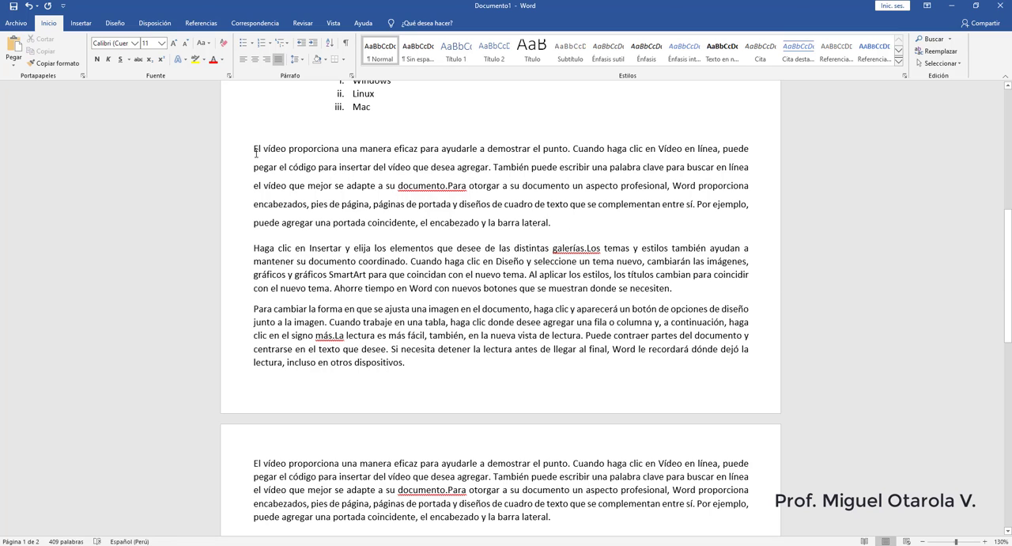
left_click_drag(255, 248, 689, 289)
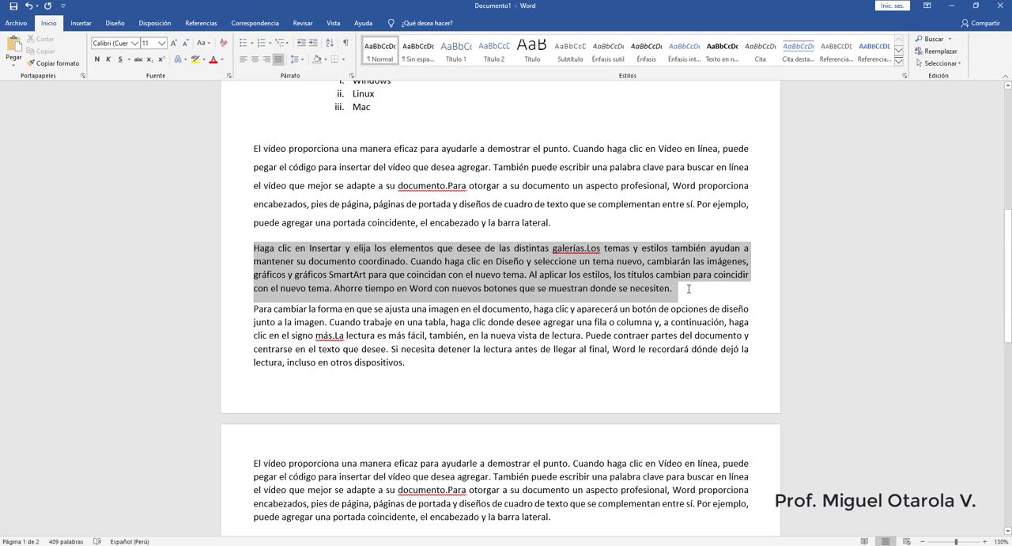
left_click(681, 289)
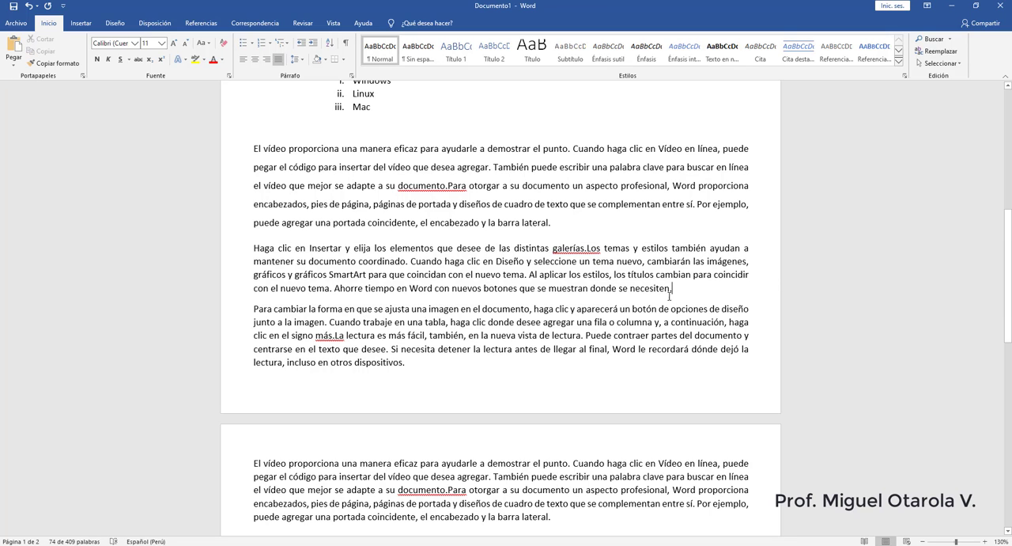
left_click_drag(674, 289, 253, 248)
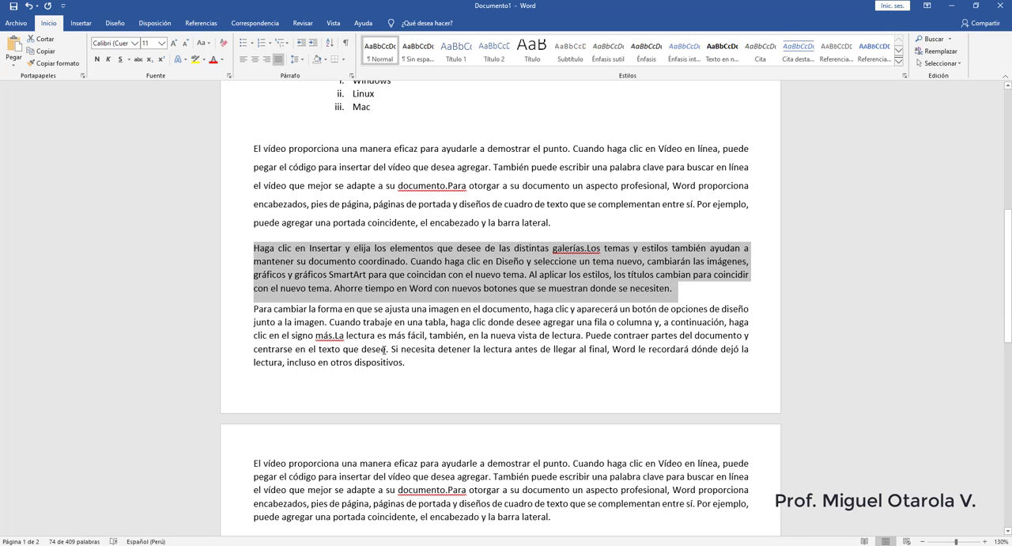
left_click_drag(405, 362, 253, 308)
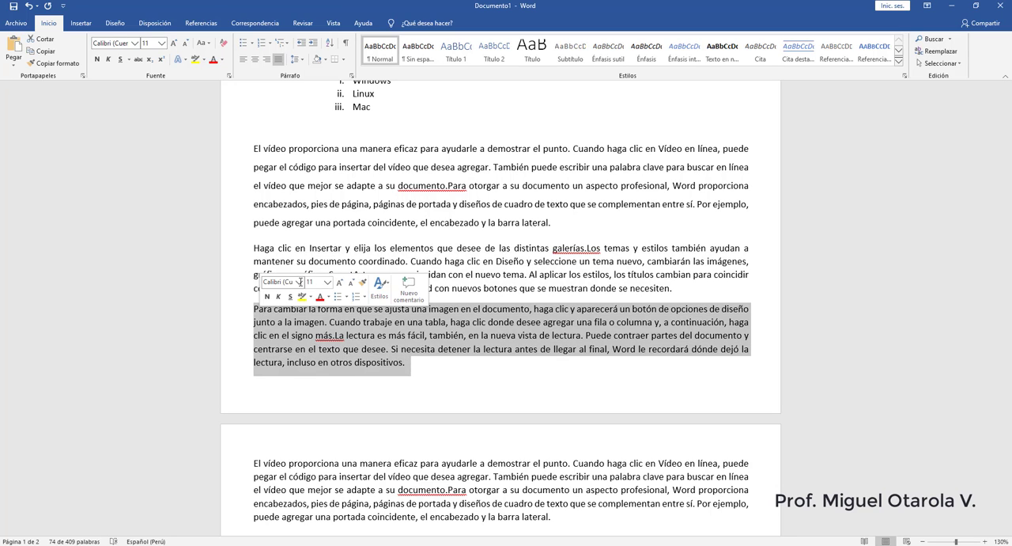
left_click_drag(672, 291, 256, 248)
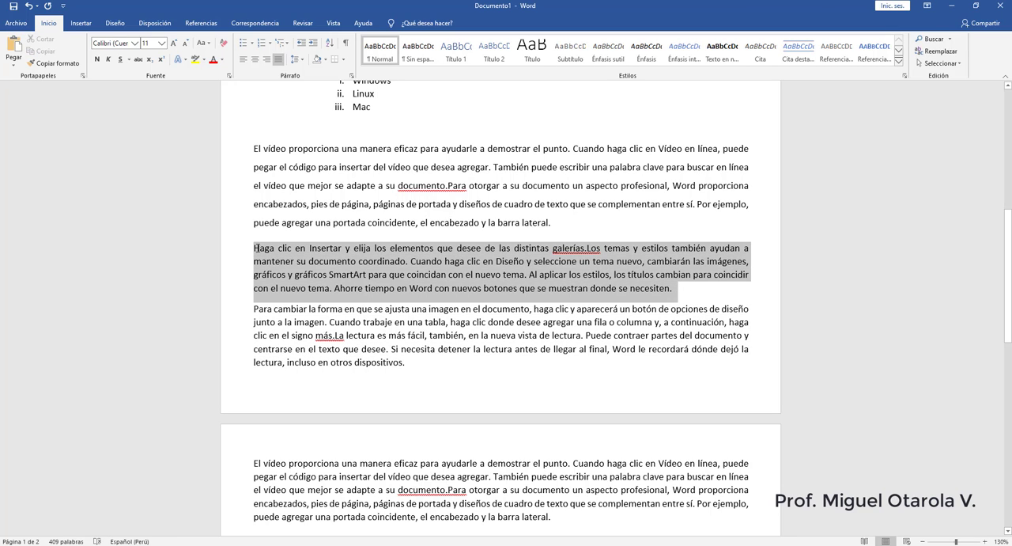
left_click(297, 59)
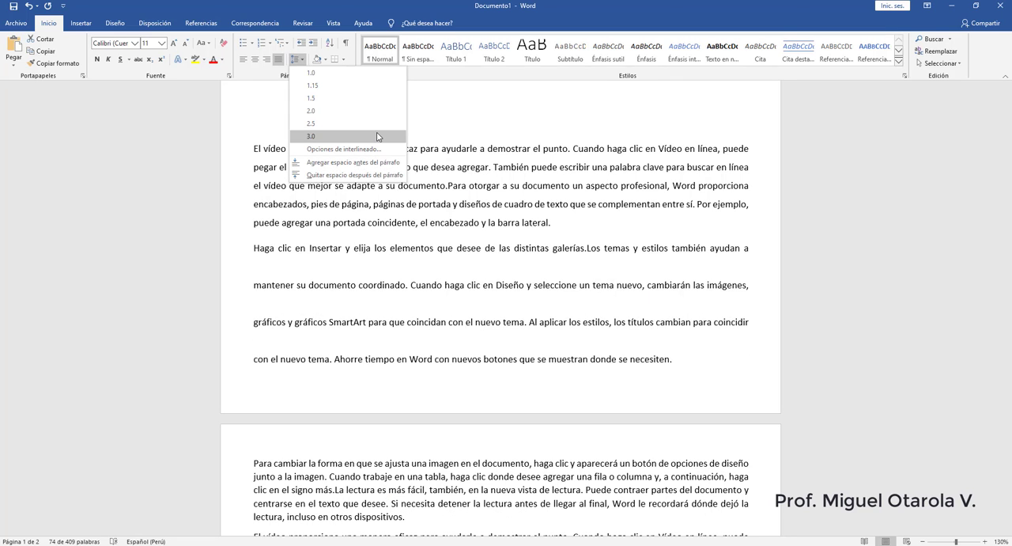
left_click(383, 176)
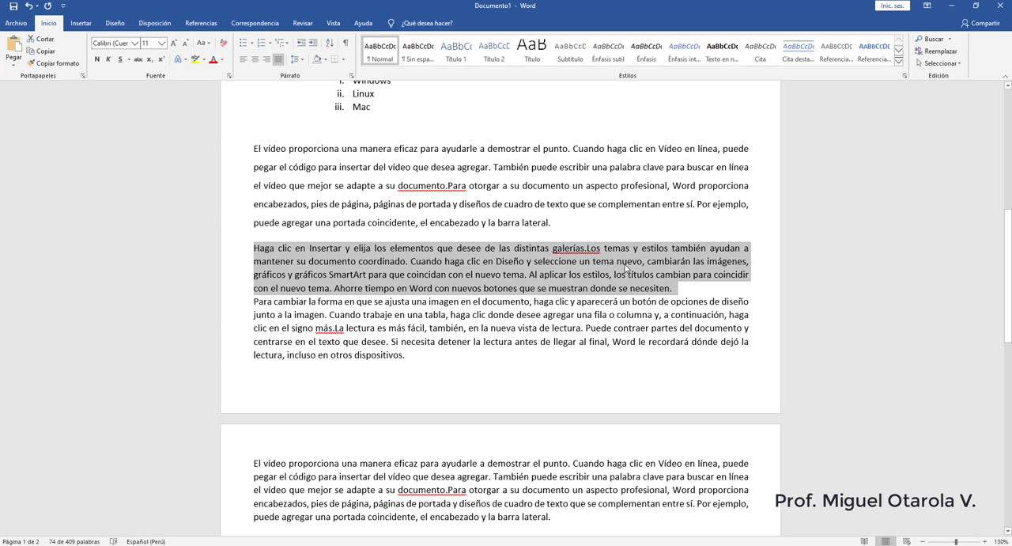
- Add space before the second sample paragraph, the one starting "Haga clic en Insertar"
left_click(298, 60)
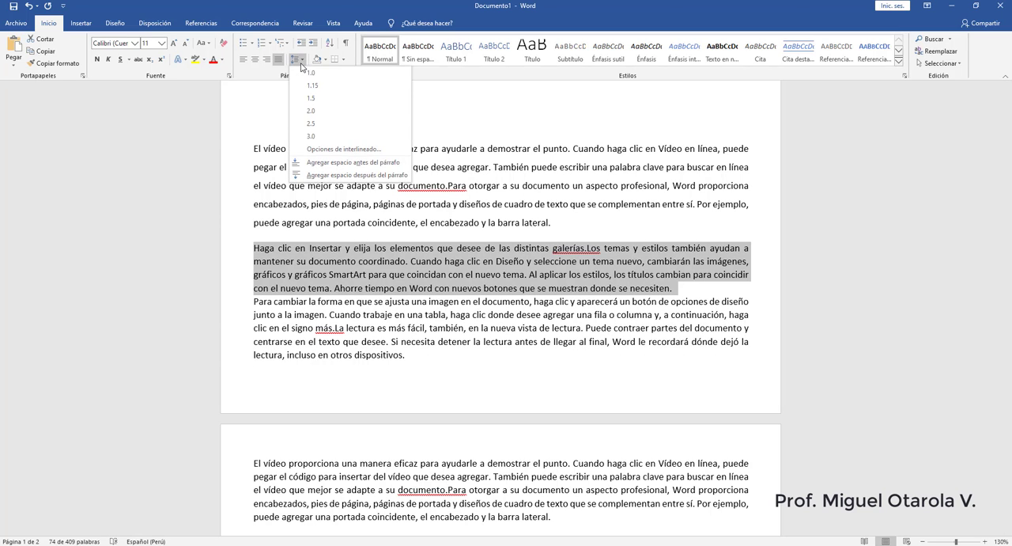
left_click(330, 167)
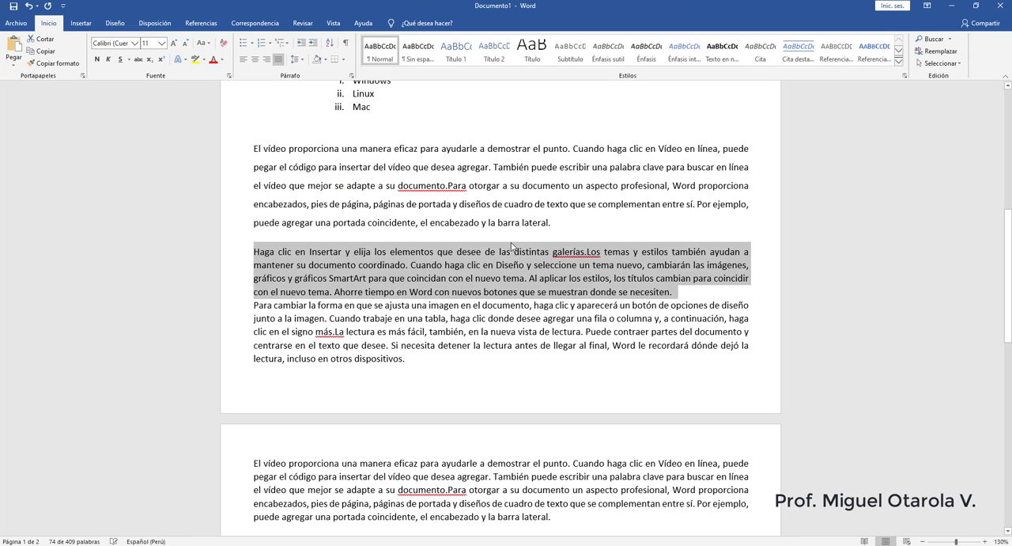
left_click_drag(673, 291, 253, 252)
left_click(297, 59)
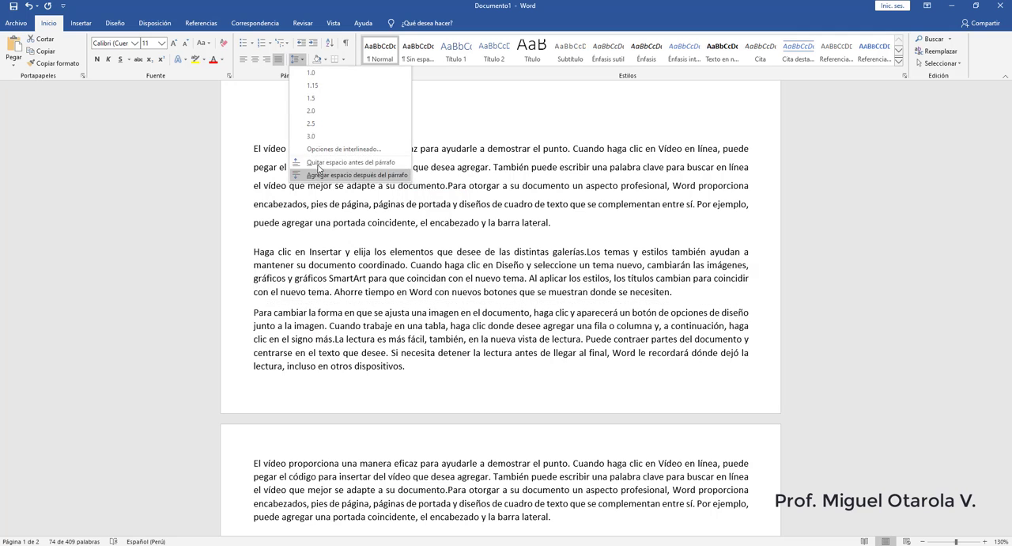
left_click(693, 303)
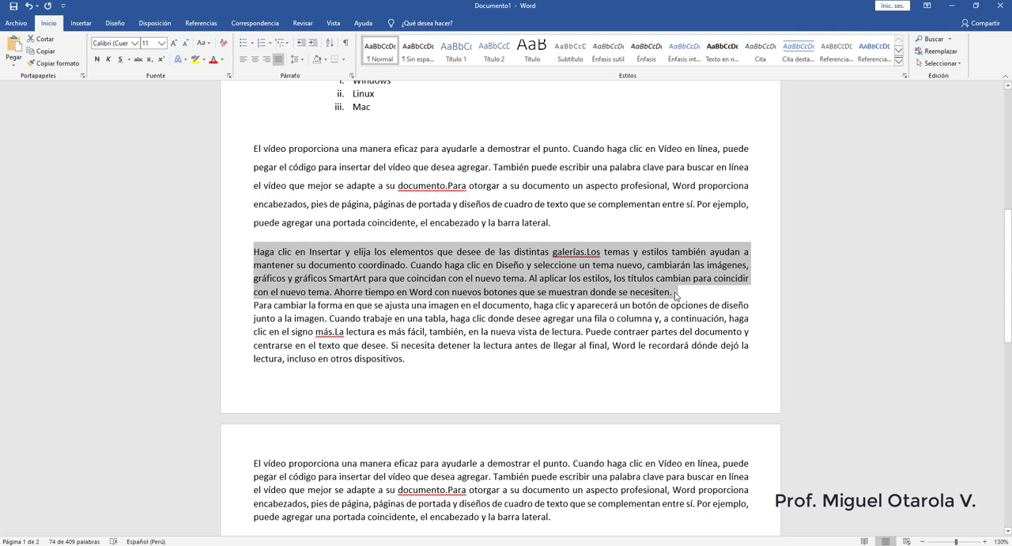
- Add space after the second sample paragraph, the one starting "Haga clic en Insertar"
left_click(675, 295)
left_click(295, 59)
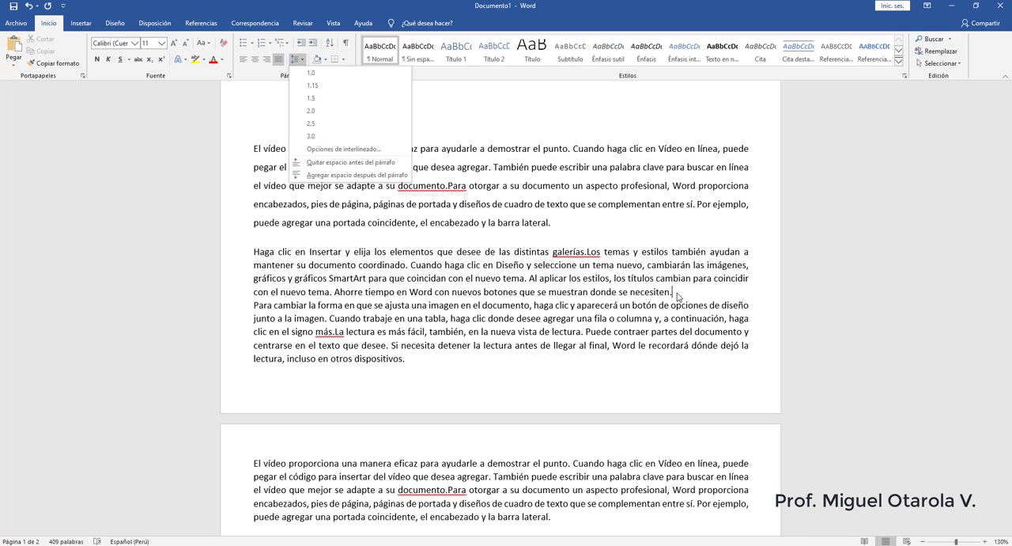
left_click(311, 176)
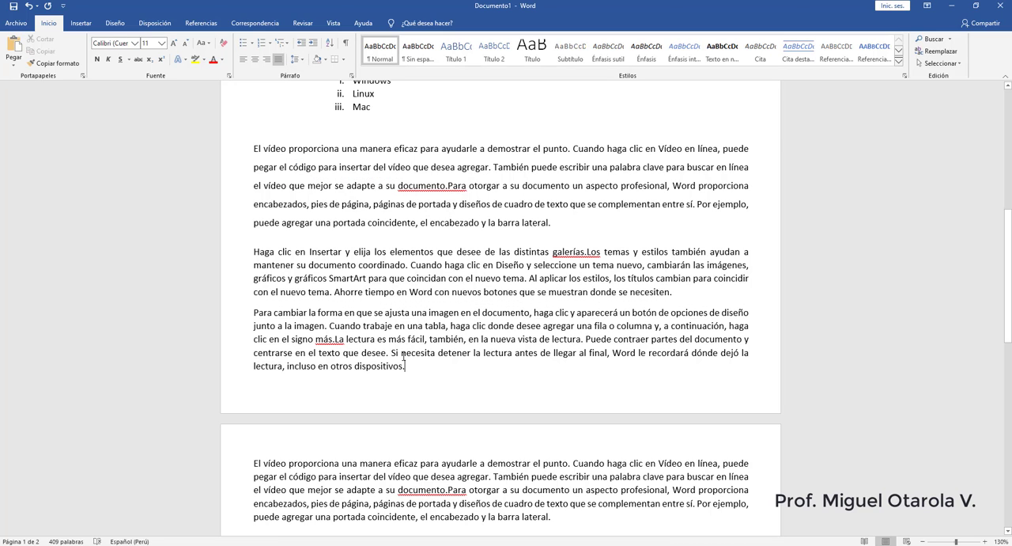
- Set the line spacing of the last sample paragraph, starting "El vídeo proporciona" on the second page, to 2.0
scroll(366, 338, "down", 3)
scroll(367, 336, "up", 1)
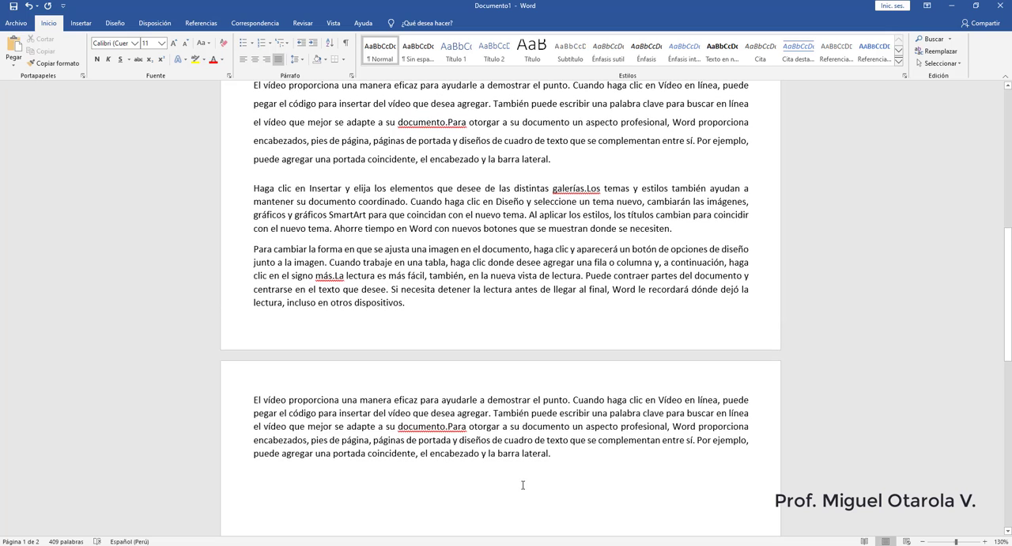
left_click_drag(553, 453, 238, 388)
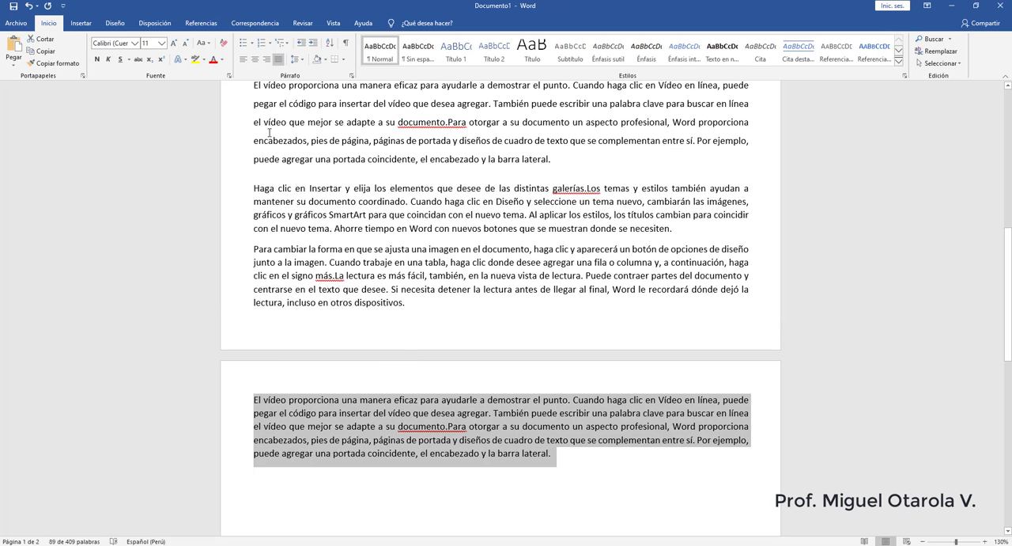
left_click(295, 58)
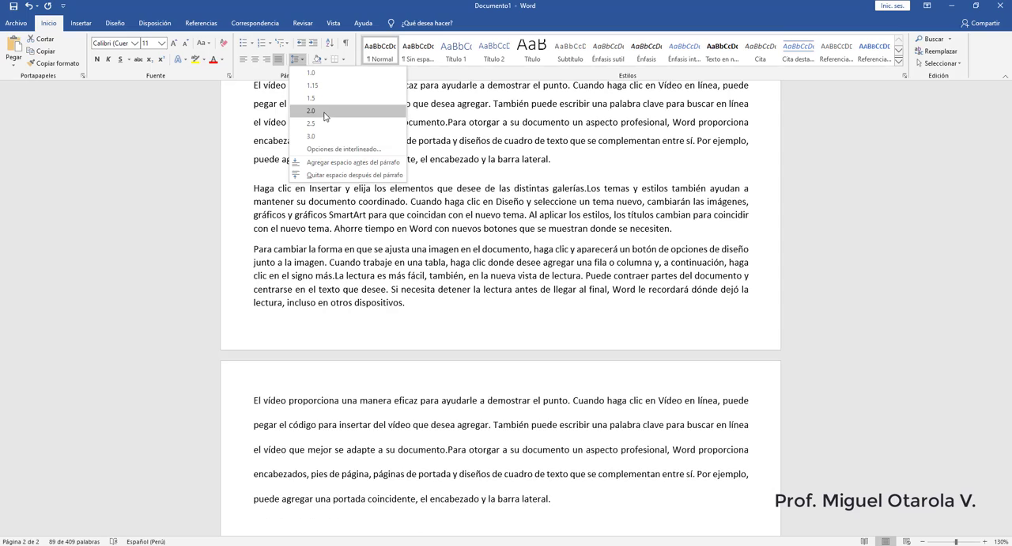
left_click(322, 112)
- Review the document's bulleted and numbered multilevel lists and the spacing of the sample paragraphs
scroll(403, 318, "up", 10)
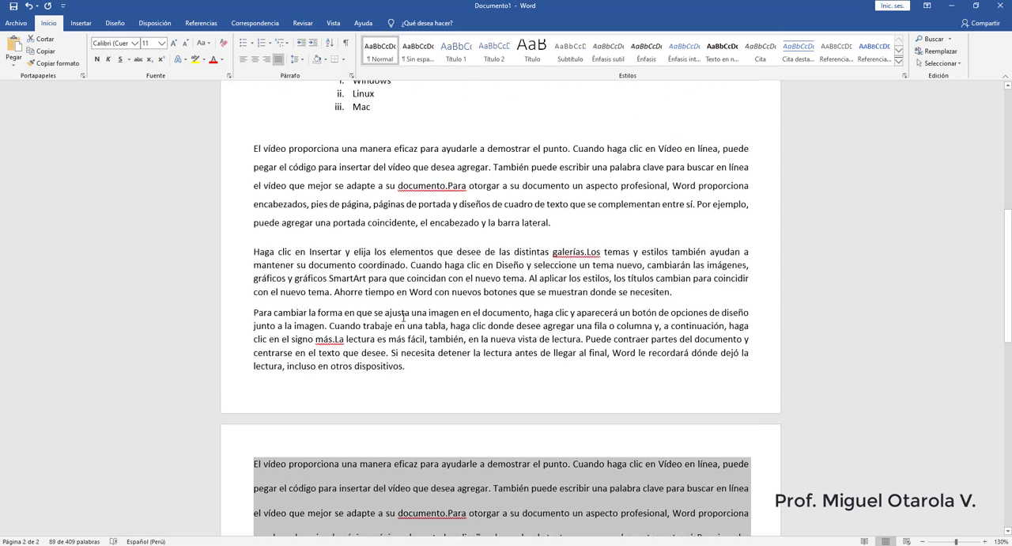
scroll(406, 316, "down", 10)
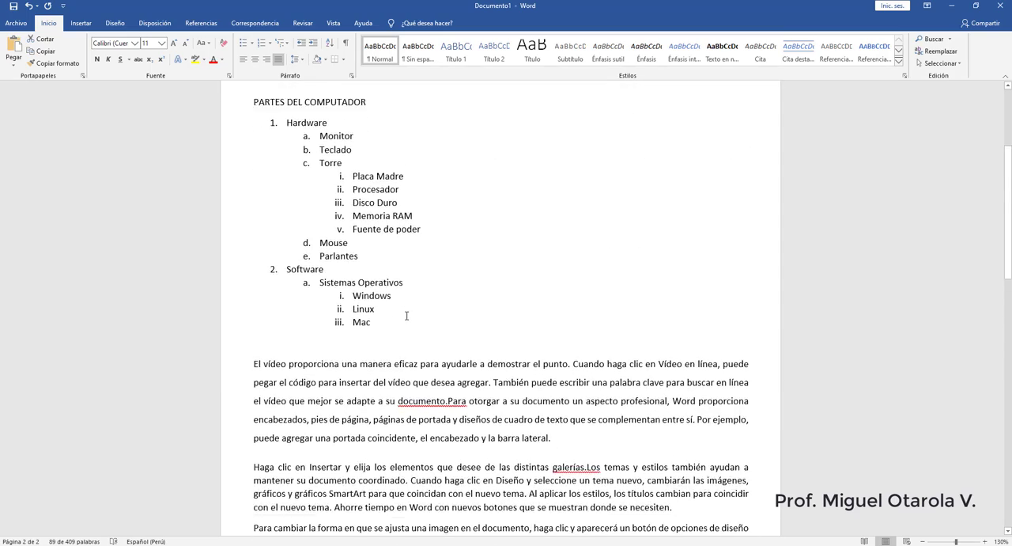
scroll(407, 315, "up", 8)
scroll(407, 316, "up", 2)
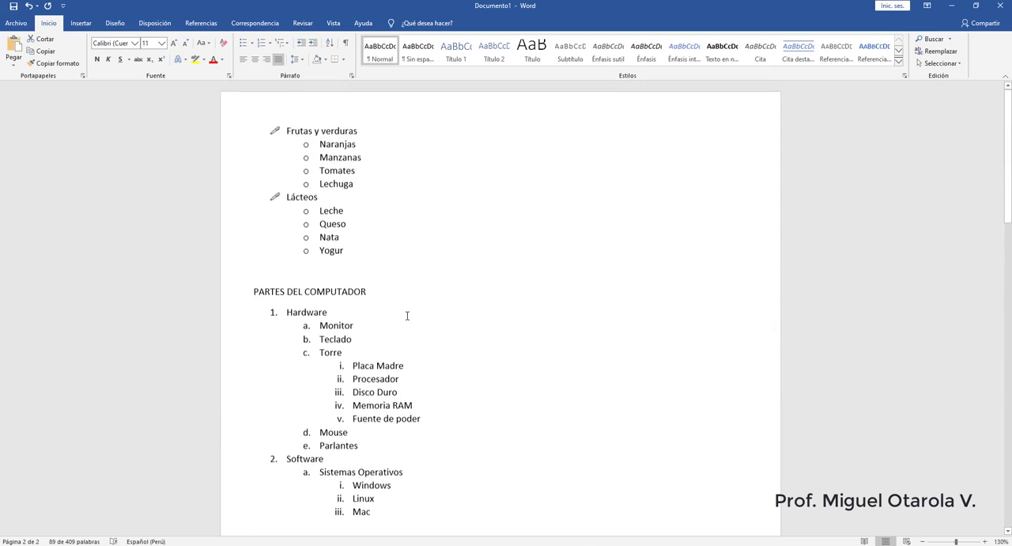
scroll(406, 314, "down", 3)
scroll(402, 311, "down", 5)
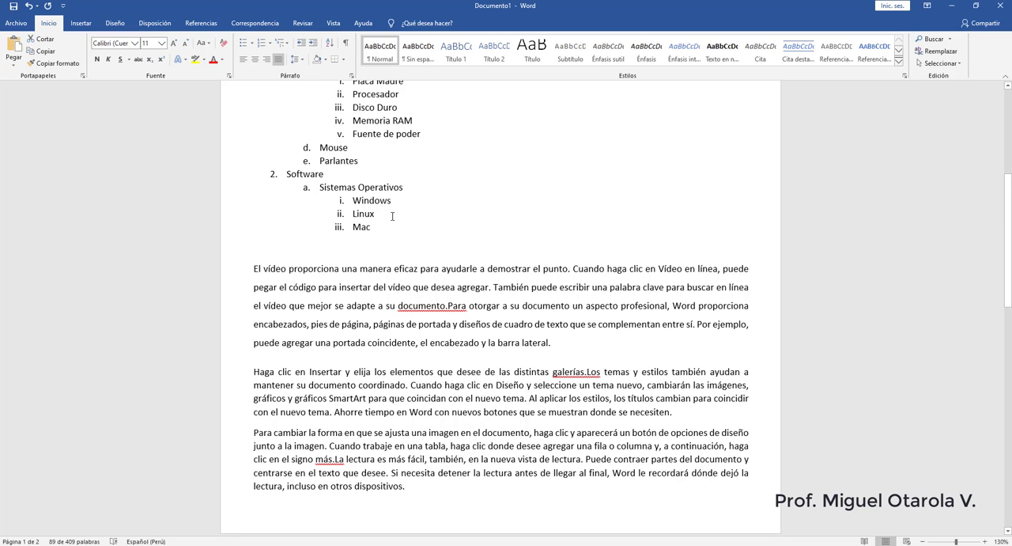
scroll(392, 216, "up", 3)
scroll(402, 204, "up", 3)
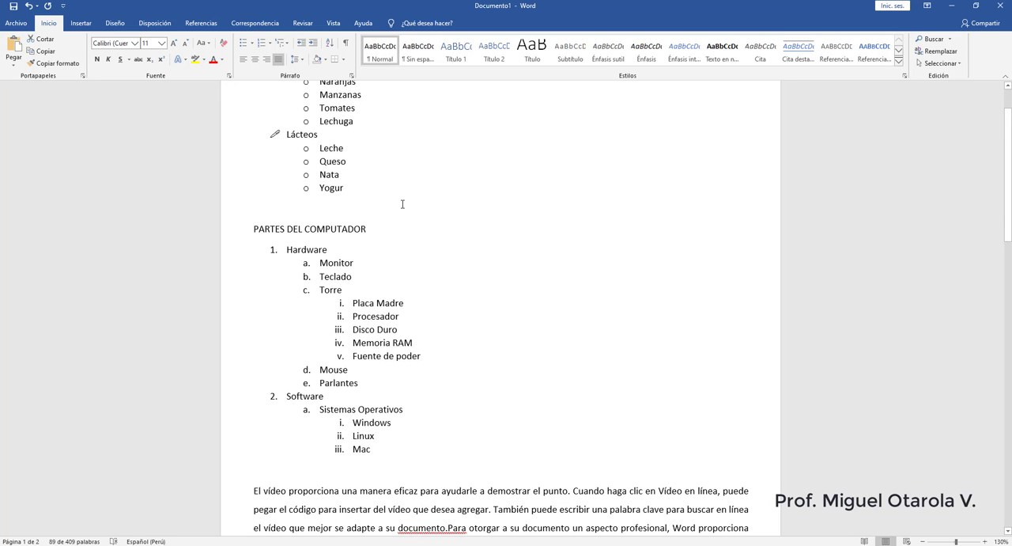
scroll(402, 204, "up", 2)
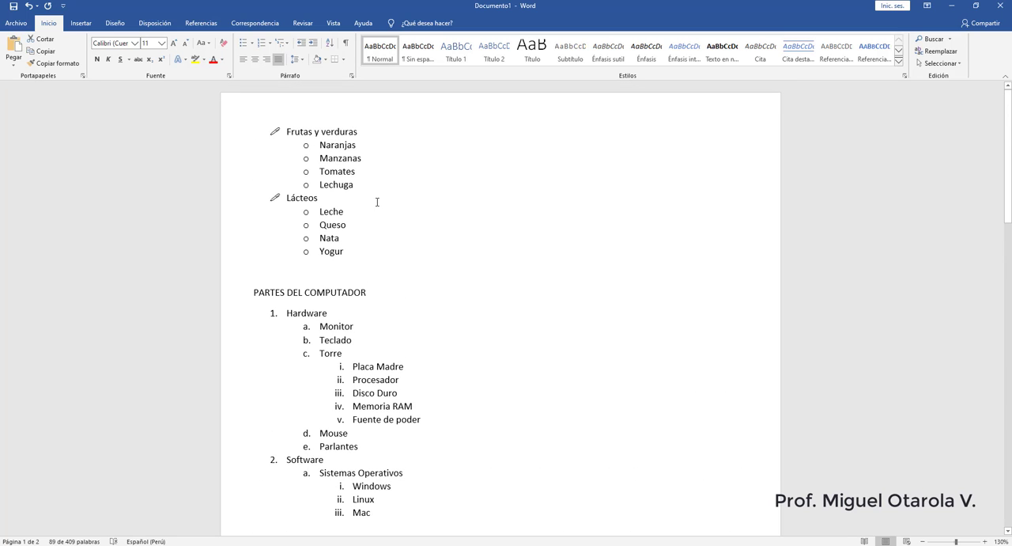